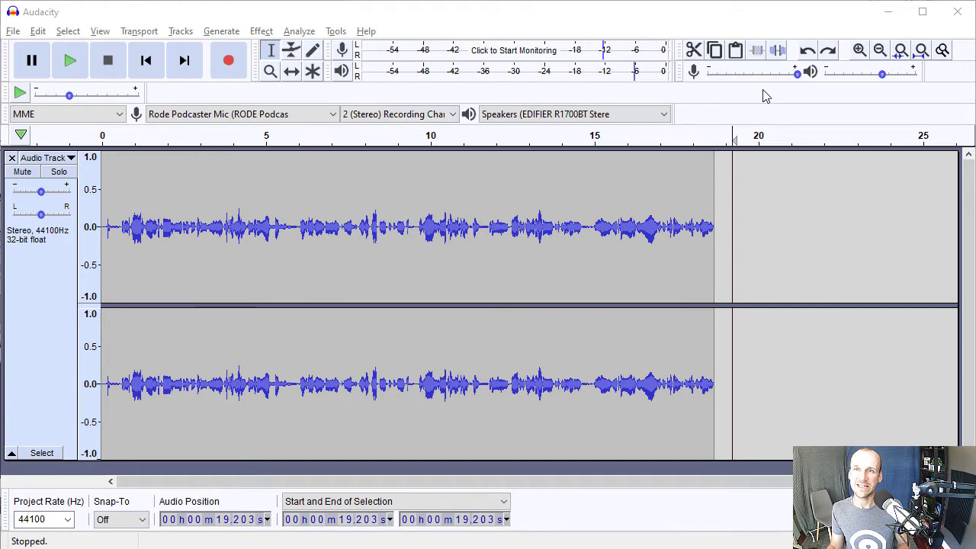
Zoom into the 2–8 s area and set the edit point at 6.002 s in the quiet gap.
left_click(859, 52)
left_click(859, 50)
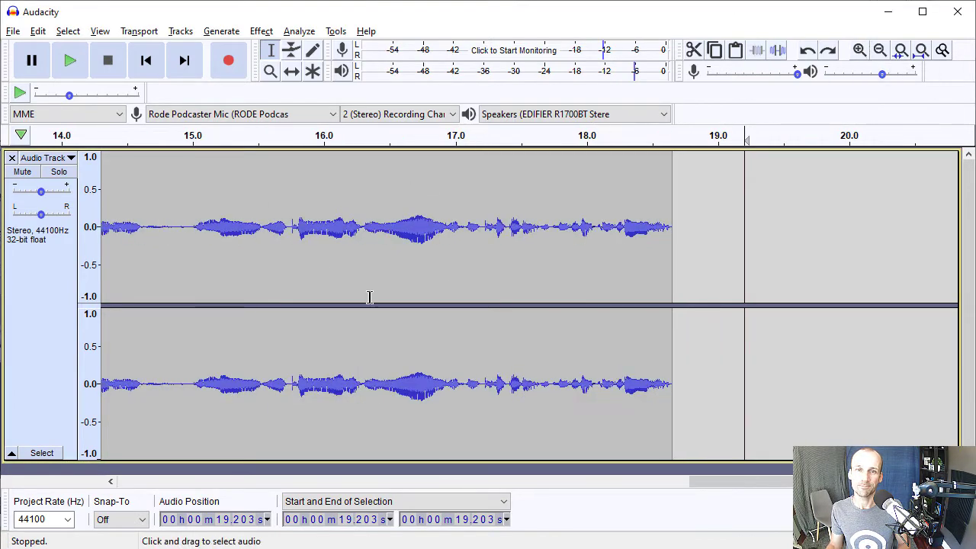
left_click_drag(698, 490, 215, 488)
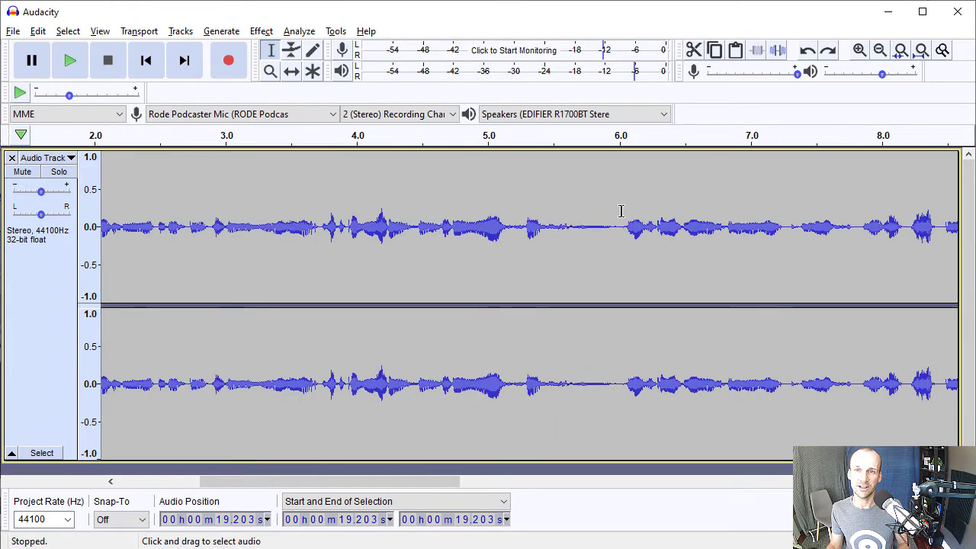
left_click(621, 210)
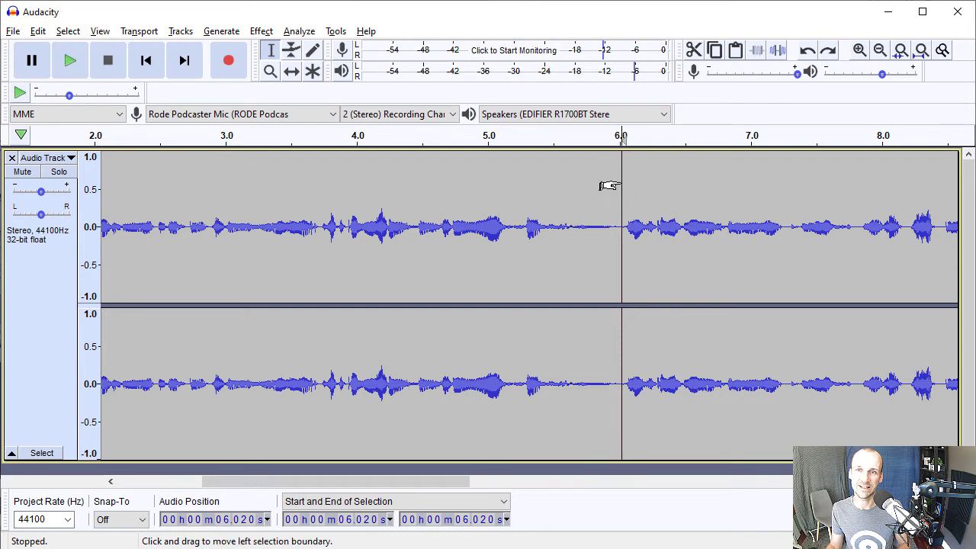
left_click(526, 221)
left_click(593, 229)
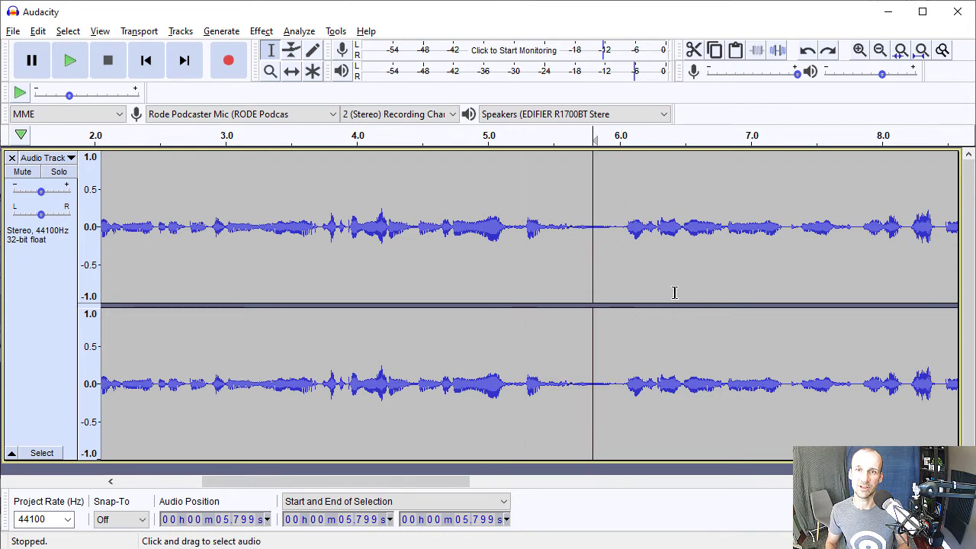
key("Right")
key("Right")
key("Right")
key("Right")
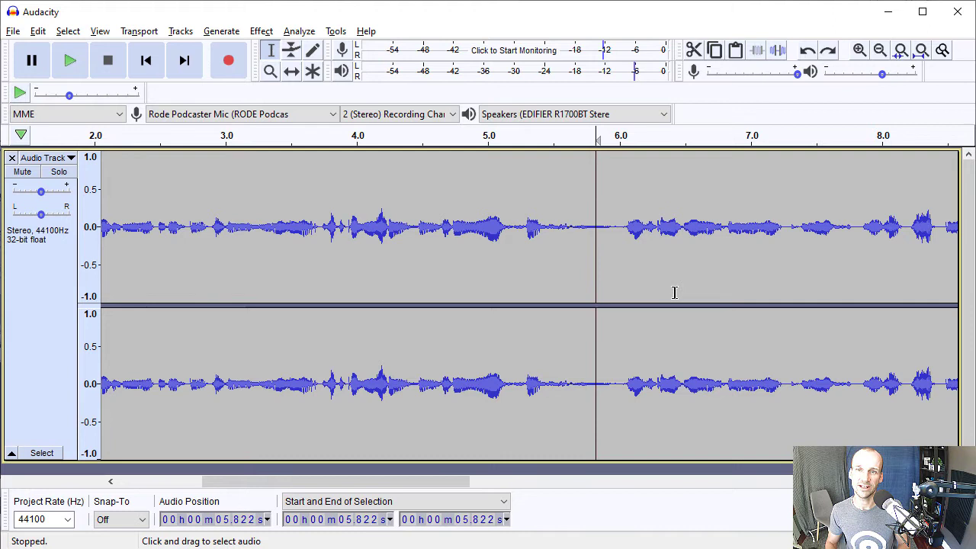
key("Right")
left_click(621, 223)
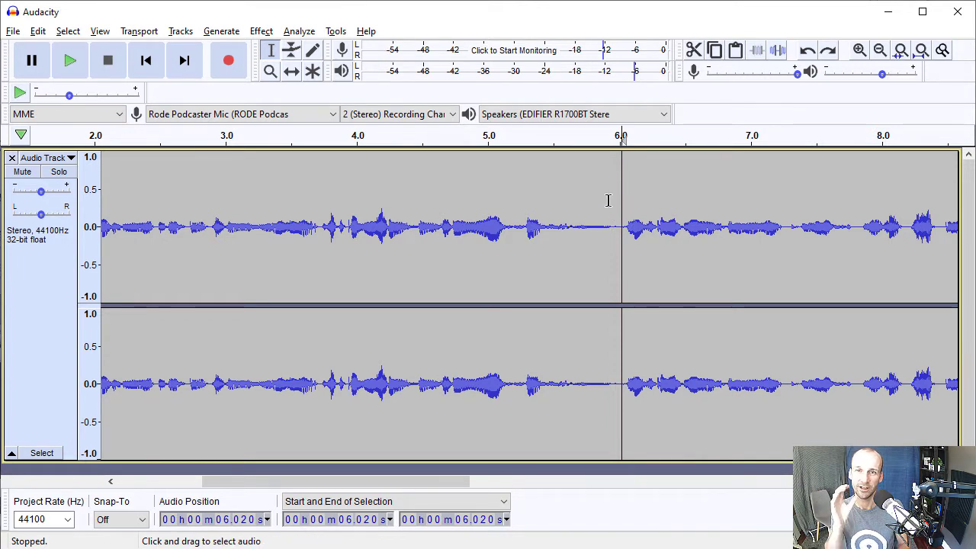
Snap the edit point to a zero crossing and split the track there at 6 seconds.
key("Left")
key("Left")
key("Left")
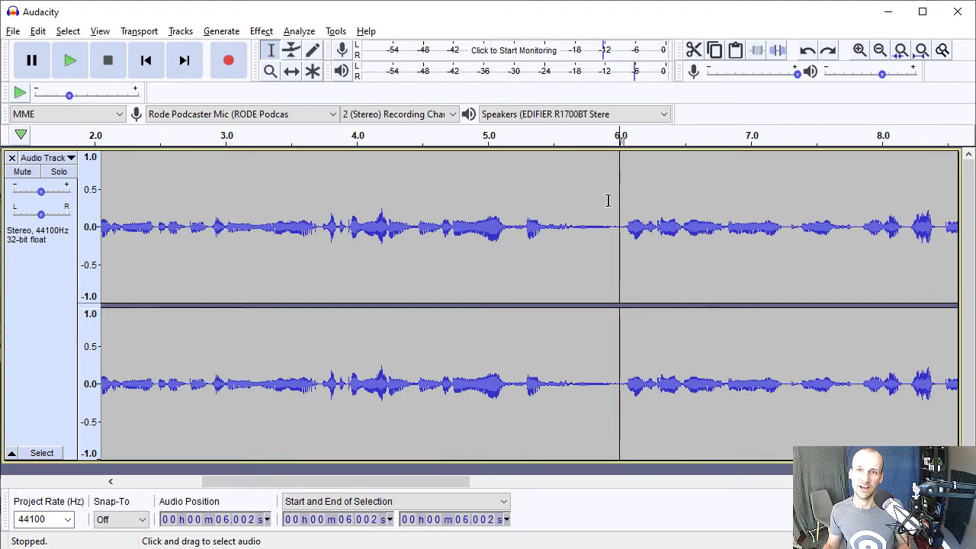
left_click(40, 32)
mouse_move(119, 200)
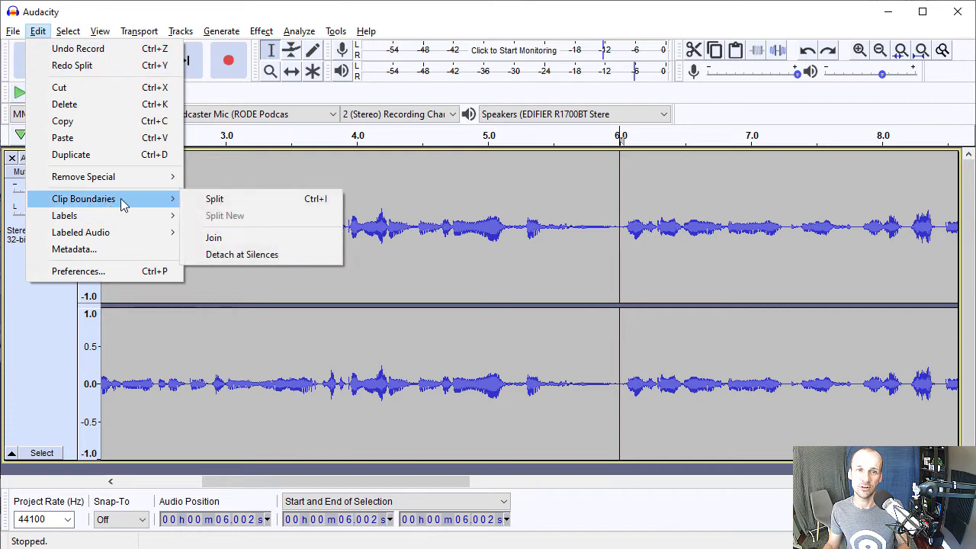
left_click(257, 201)
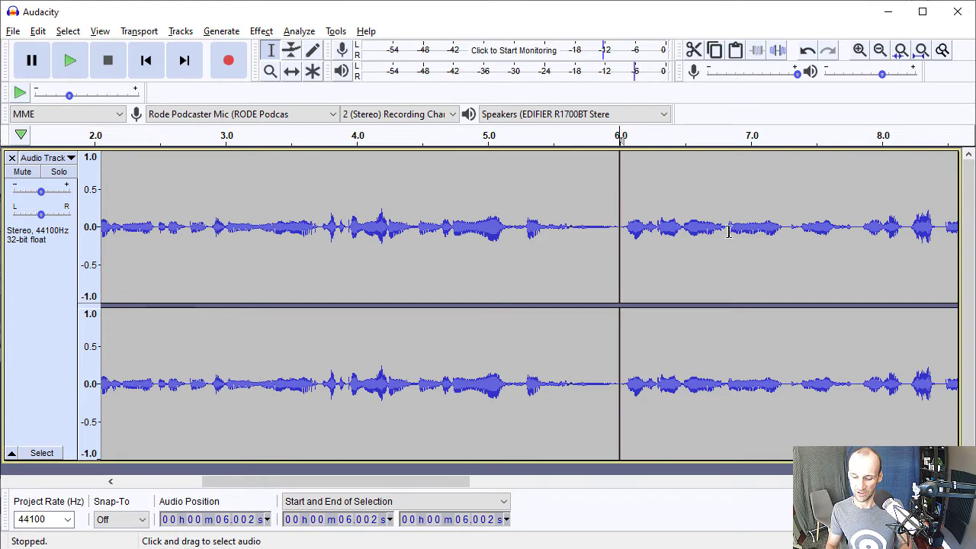
Slide the second clip later to about 6.9 s, leaving a short silent gap.
left_click(880, 49)
left_click(879, 49)
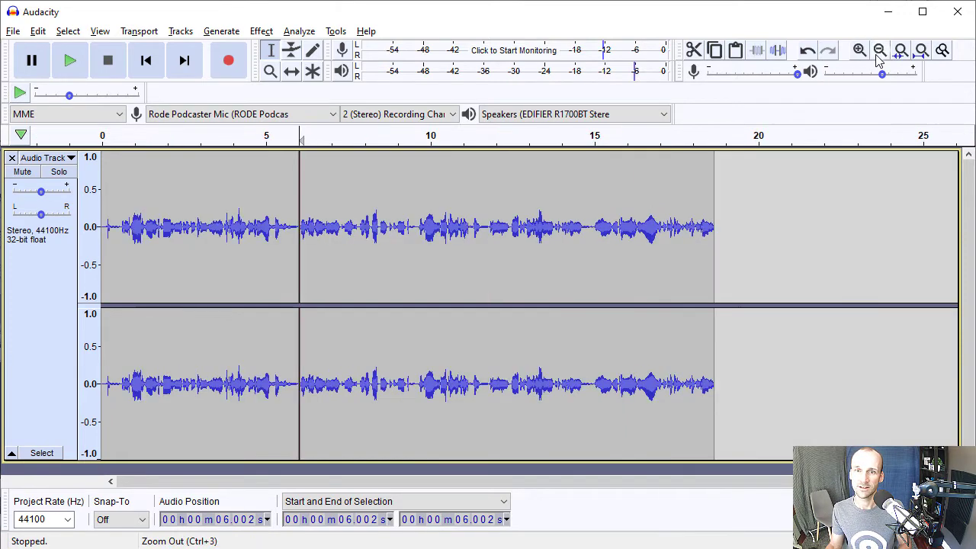
left_click(880, 50)
left_click(859, 50)
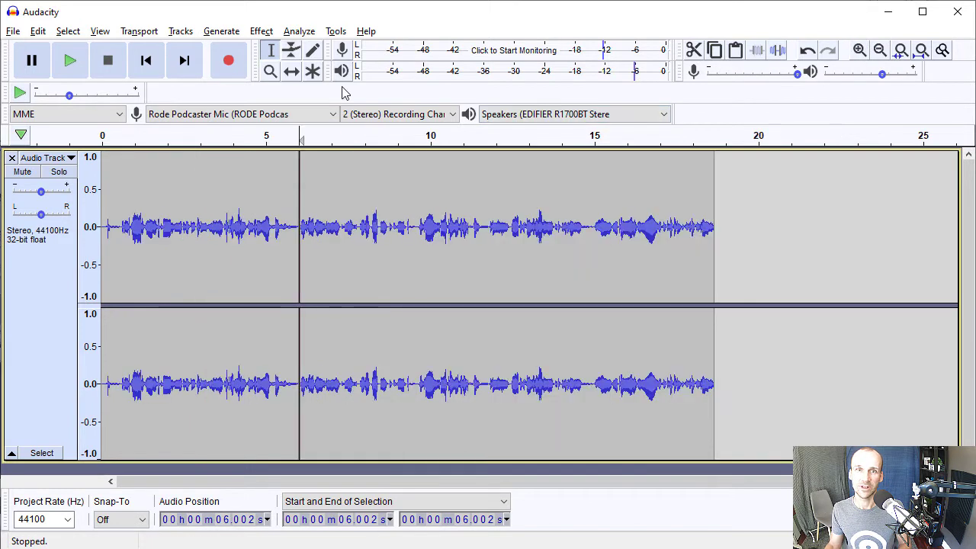
left_click(291, 71)
left_click_drag(426, 255, 545, 271)
mouse_move(275, 239)
left_mouse_down()
mouse_move(320, 244)
mouse_move(249, 234)
mouse_move(257, 236)
left_mouse_up()
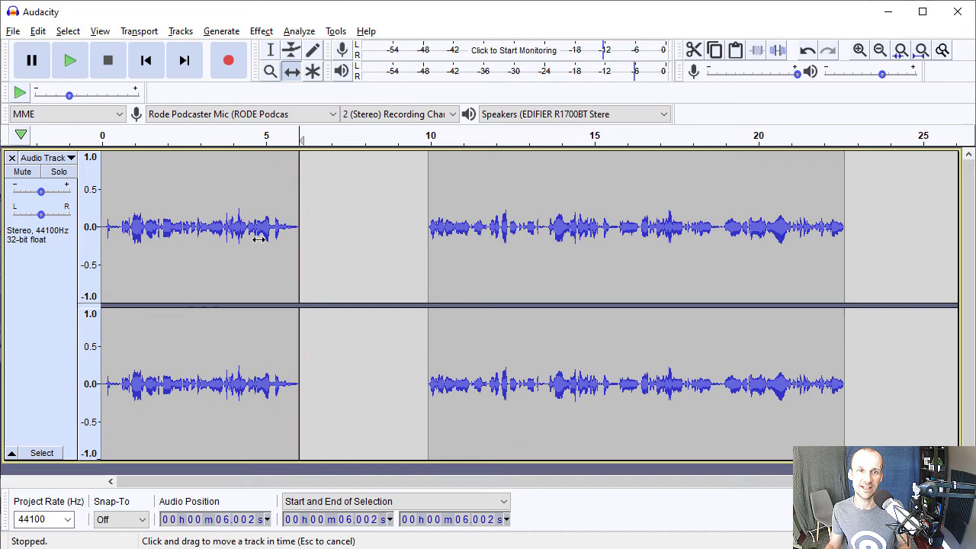
left_click_drag(548, 215, 449, 218)
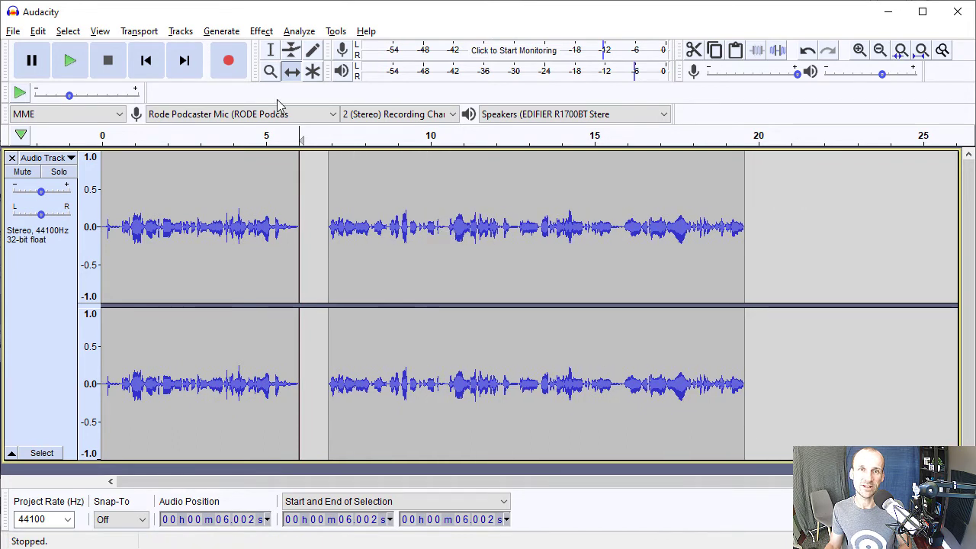
Select the second clip's audio from about 10.54 s to 13.39 s, refining both edges.
left_click(271, 52)
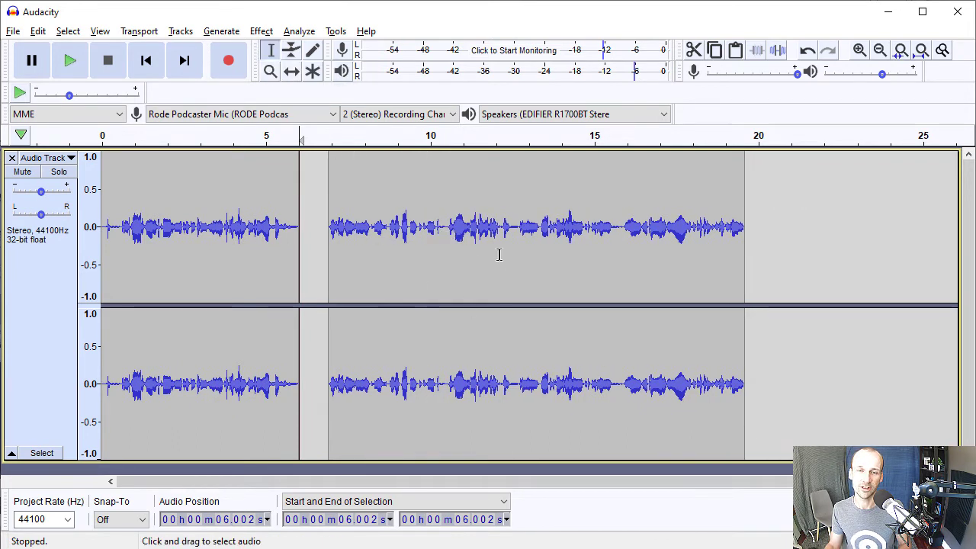
left_click_drag(447, 240, 538, 257)
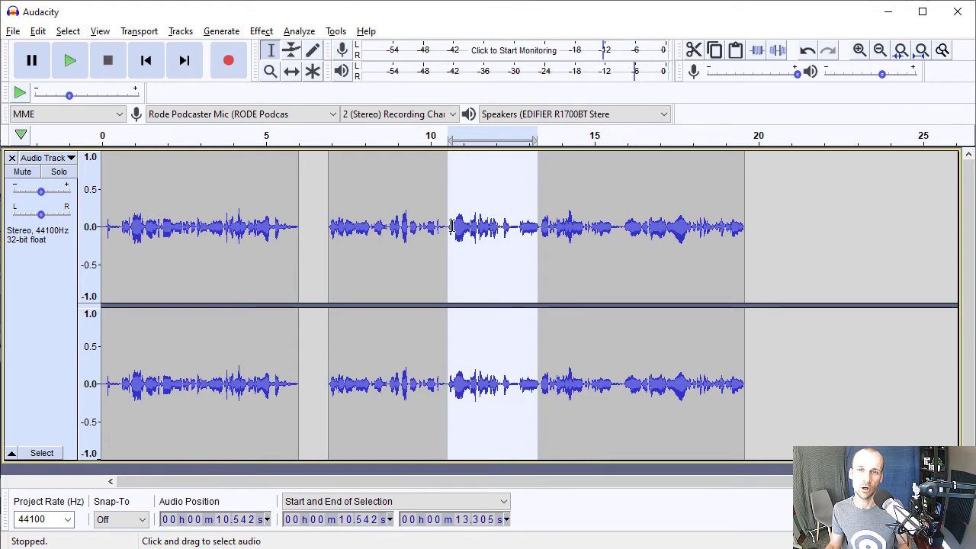
left_click(859, 50)
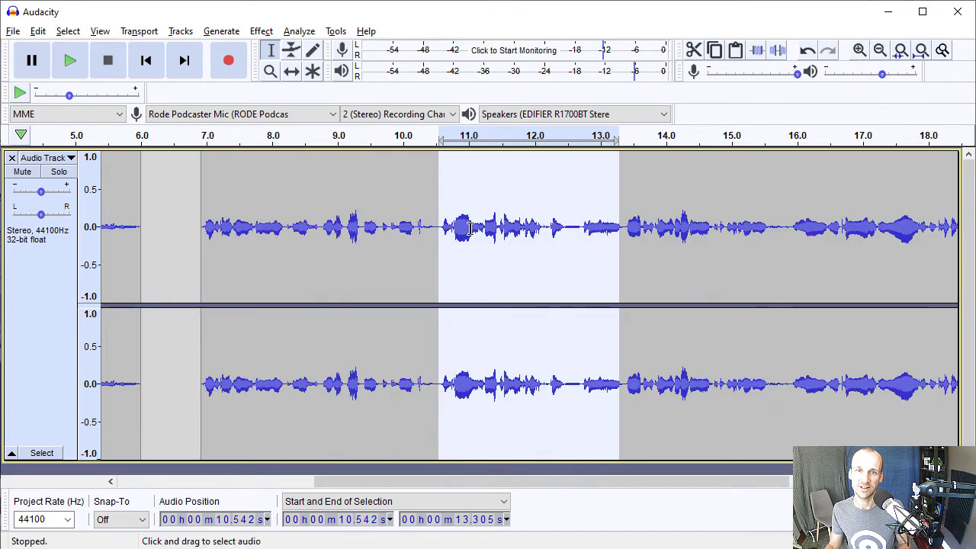
left_click_drag(448, 189, 448, 190)
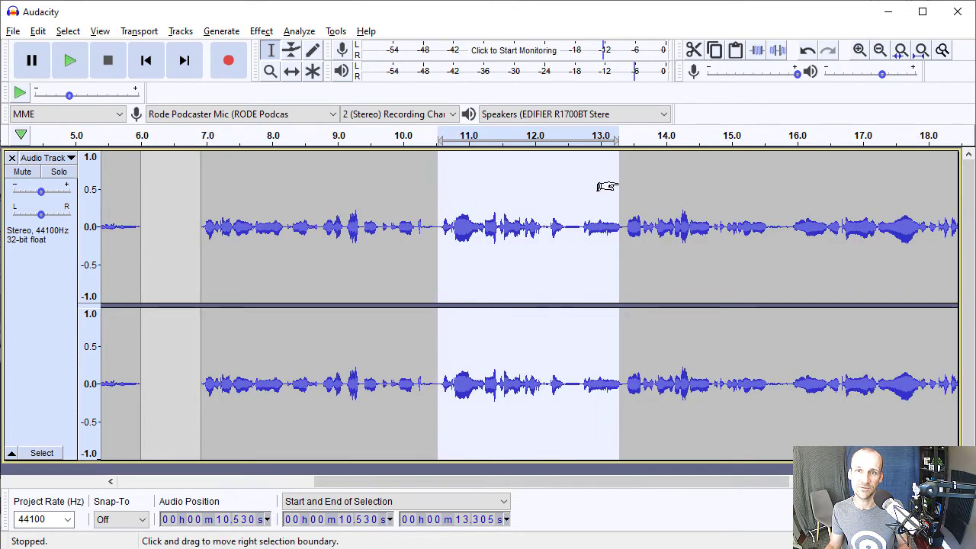
left_click_drag(603, 185, 613, 186)
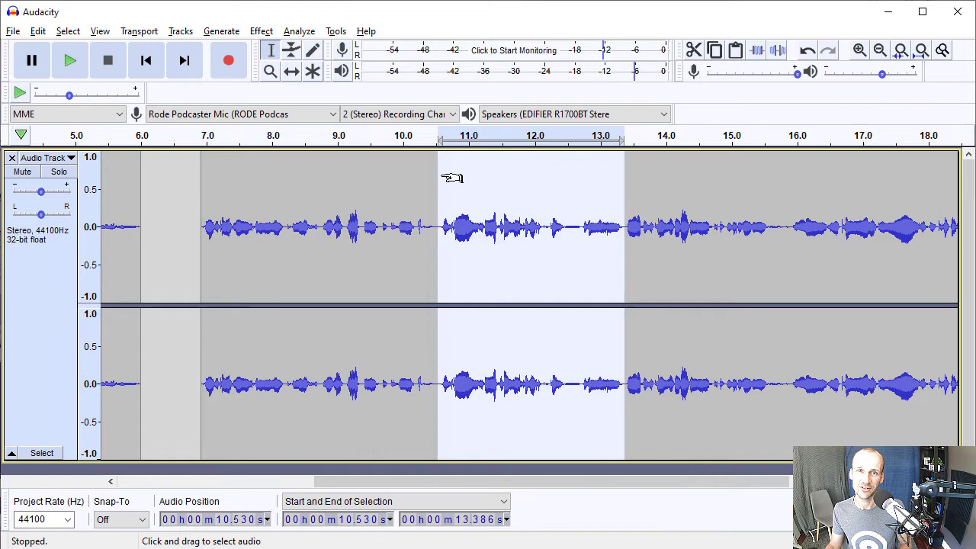
left_click_drag(447, 177, 447, 175)
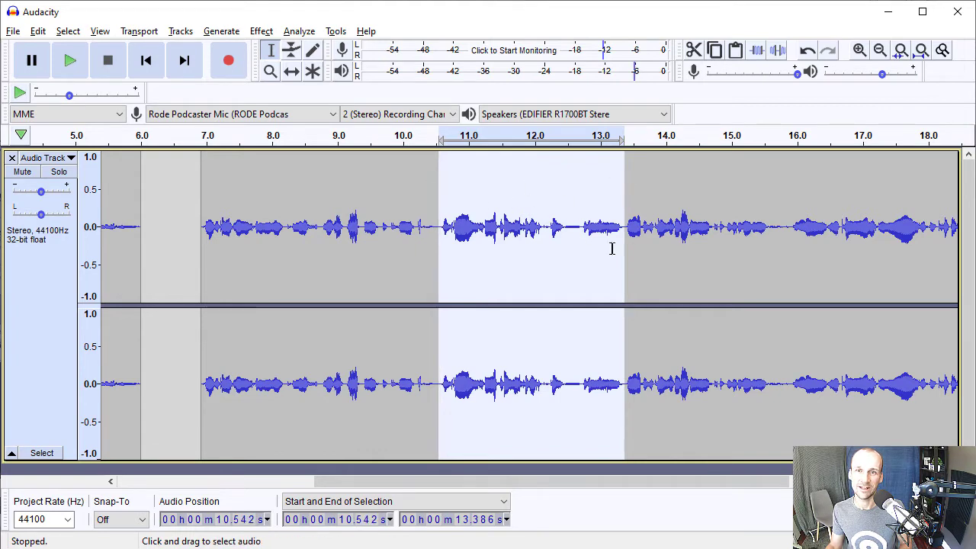
Split the clip at both selection edges, around 10.54 s and 13.39 s.
left_click(38, 30)
mouse_move(120, 204)
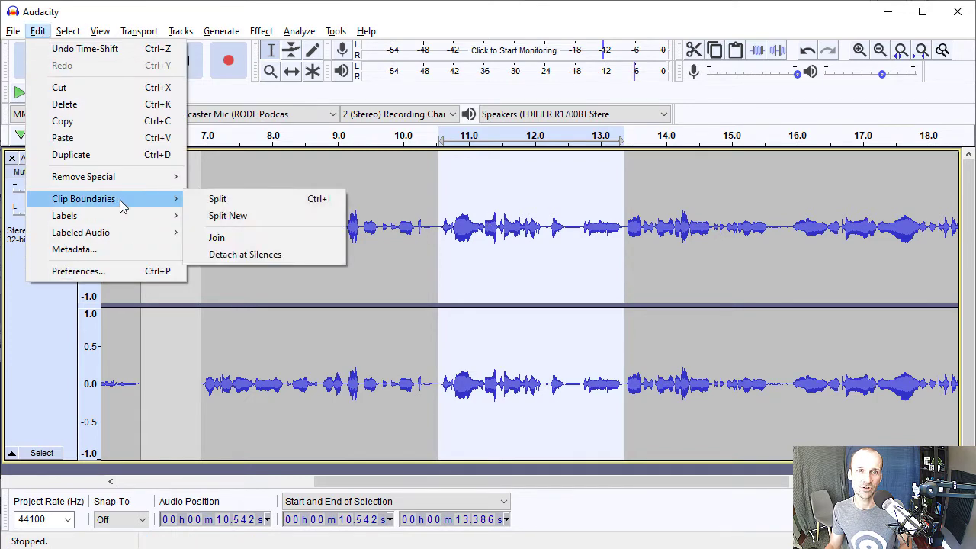
left_click(253, 201)
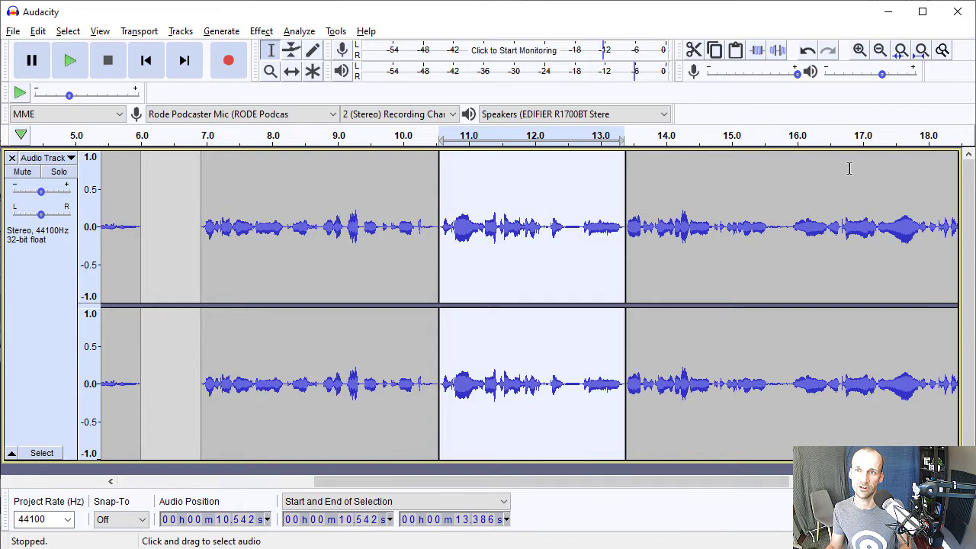
left_click(880, 51)
Rearrange the clips so the last clip sits close behind the one before it.
left_click(621, 245)
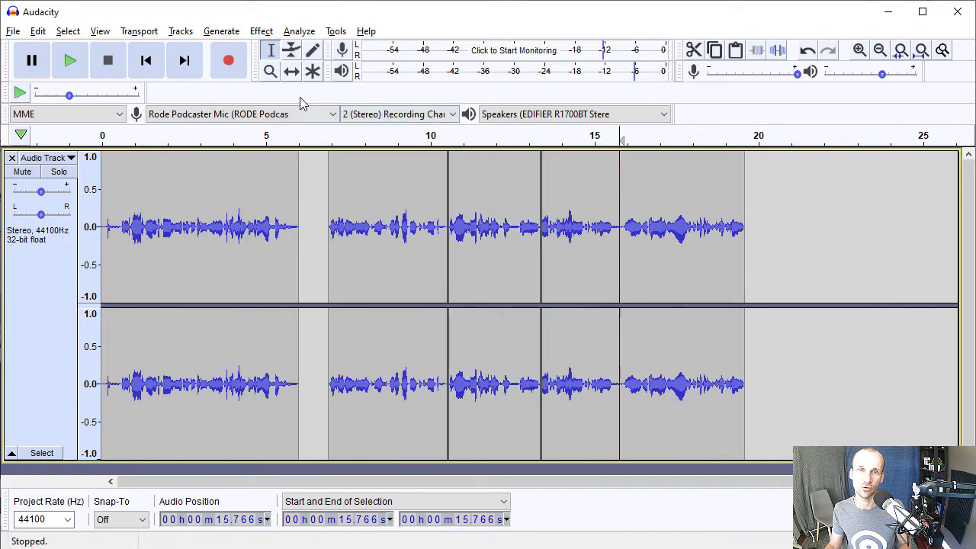
left_click(291, 71)
left_click_drag(692, 251, 799, 252)
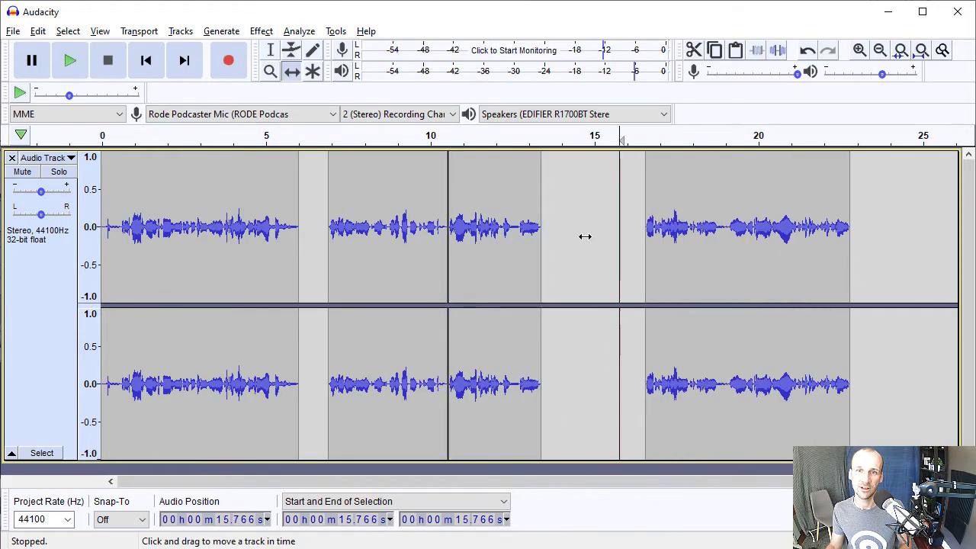
left_click_drag(519, 236, 586, 246)
mouse_move(398, 252)
left_mouse_down()
mouse_move(379, 250)
mouse_move(407, 256)
left_mouse_up()
left_click_drag(561, 261, 543, 263)
left_click_drag(713, 265, 709, 256)
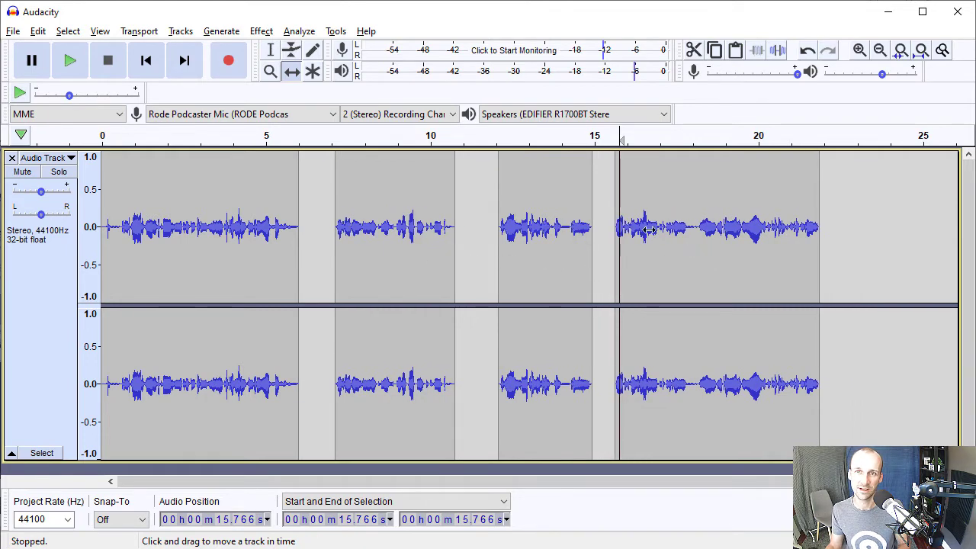
Move the clip after the gap earlier so it starts around 15.5 s.
left_click(859, 50)
left_click(859, 49)
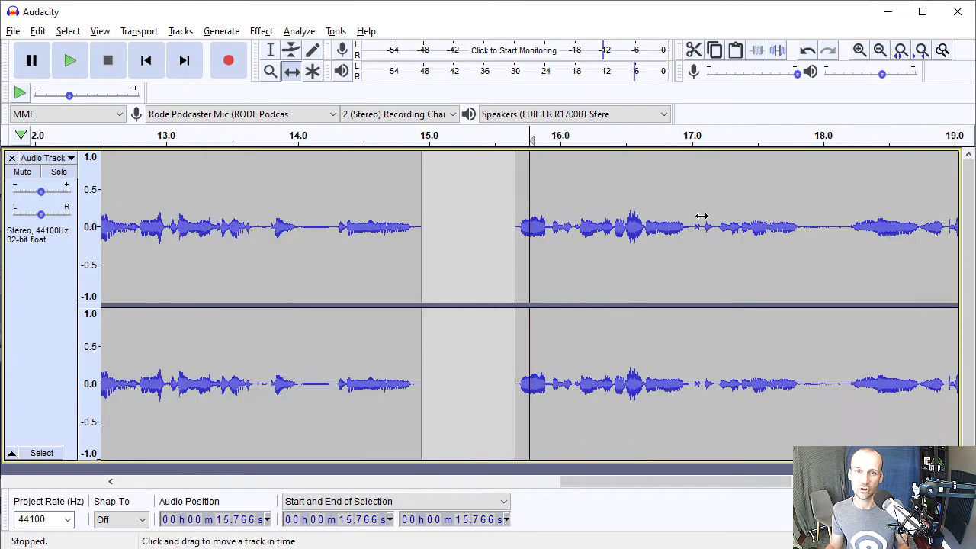
left_click(859, 52)
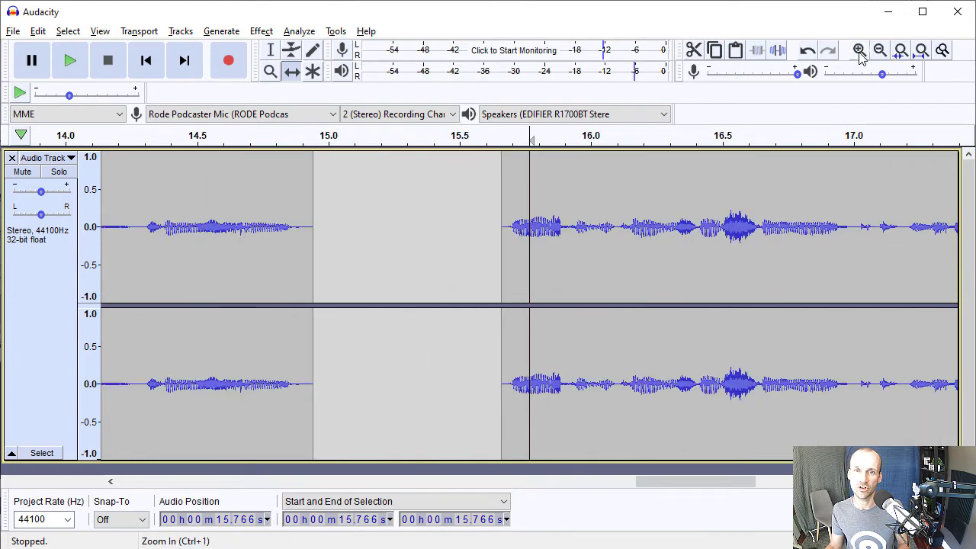
left_click(860, 52)
left_click_drag(493, 184, 379, 221)
left_click(878, 51)
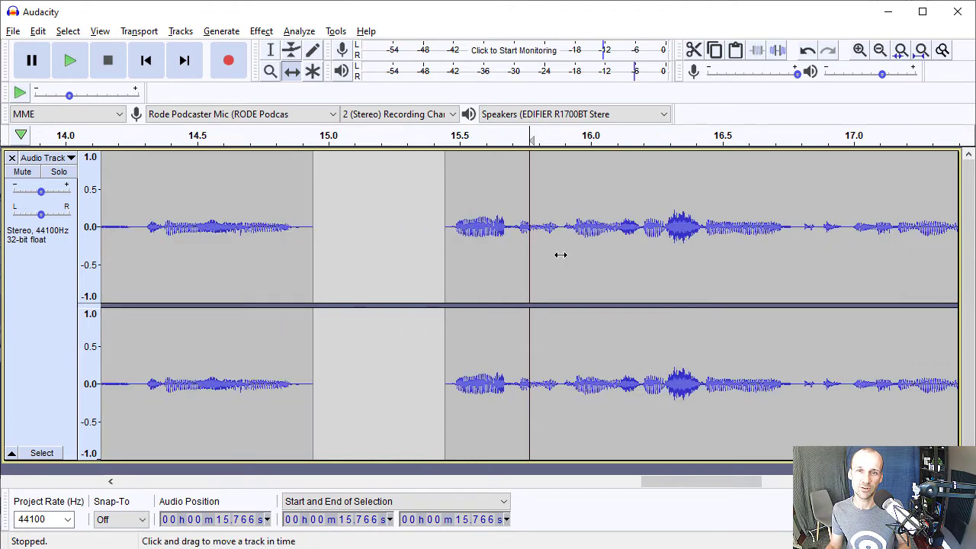
Roughly place the edit point near 14.44 s in the waveform.
left_click(271, 50)
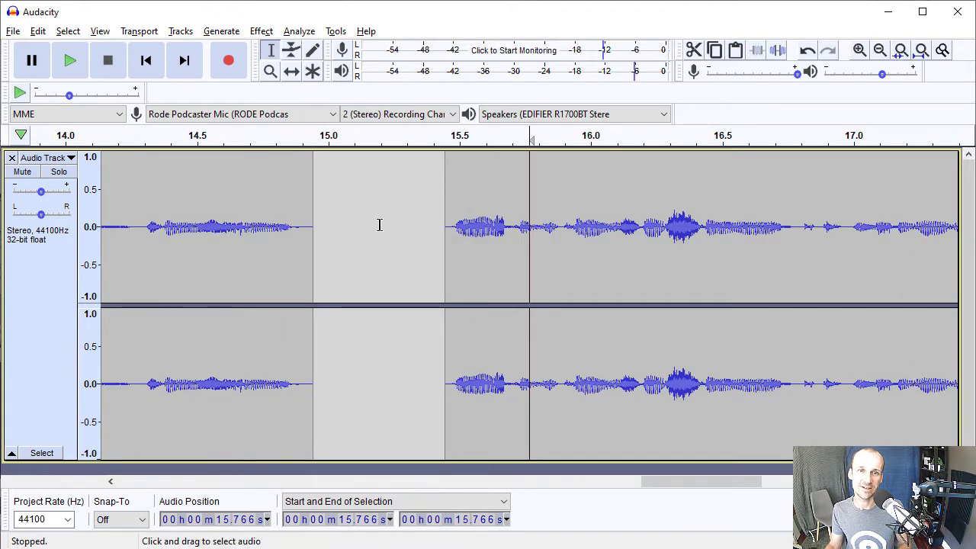
left_click(141, 222)
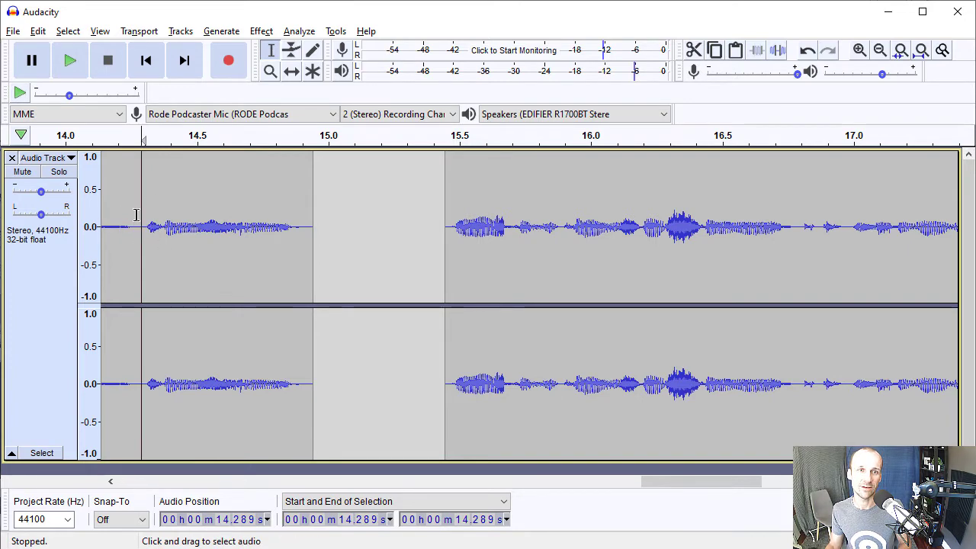
left_click(861, 50)
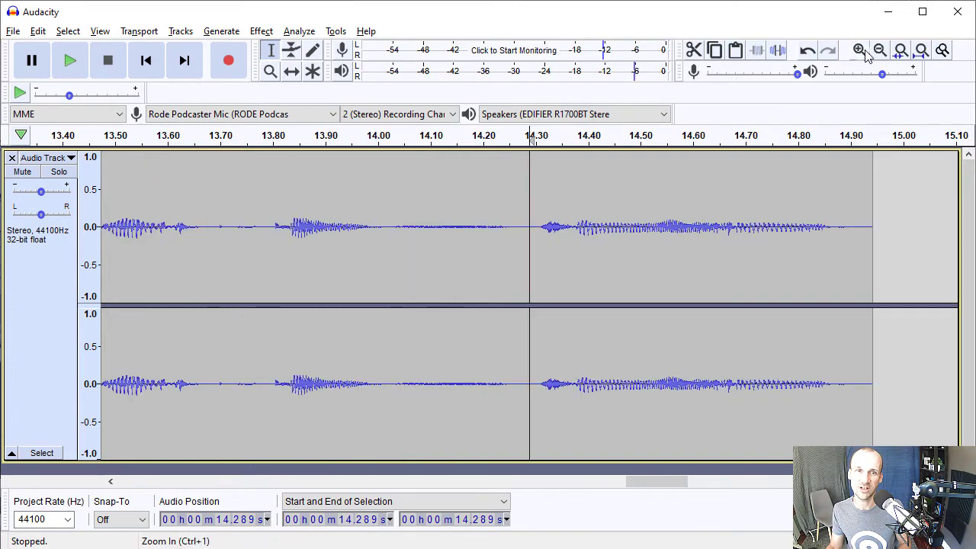
left_click(861, 50)
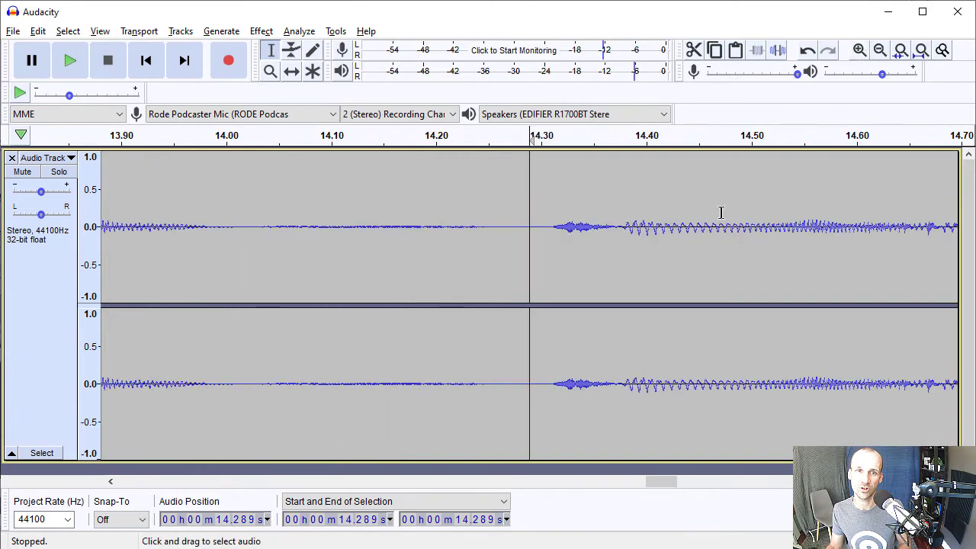
left_click(516, 227)
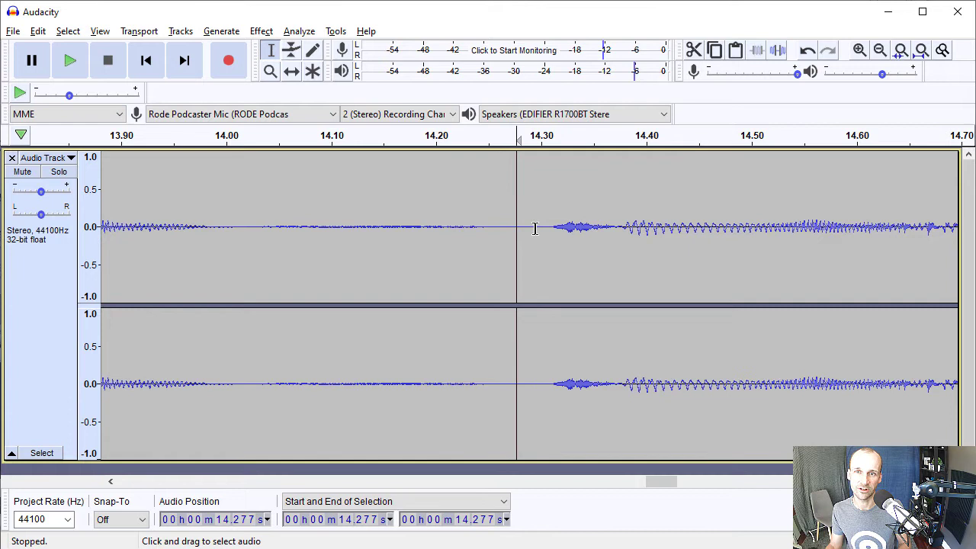
left_click(535, 228)
left_click(528, 228)
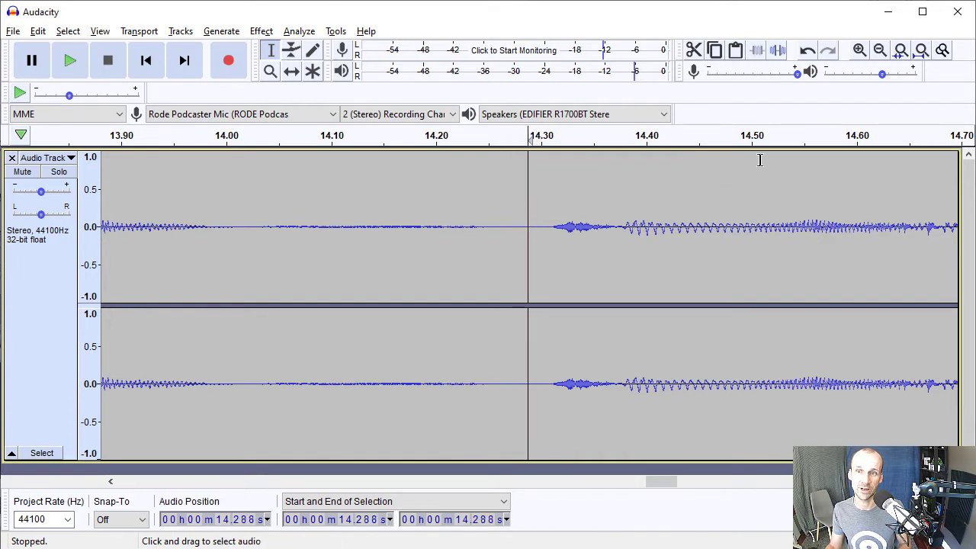
left_click(688, 228)
Fine-tune the edit point at high zoom to exactly 14.442 s.
left_click(859, 50)
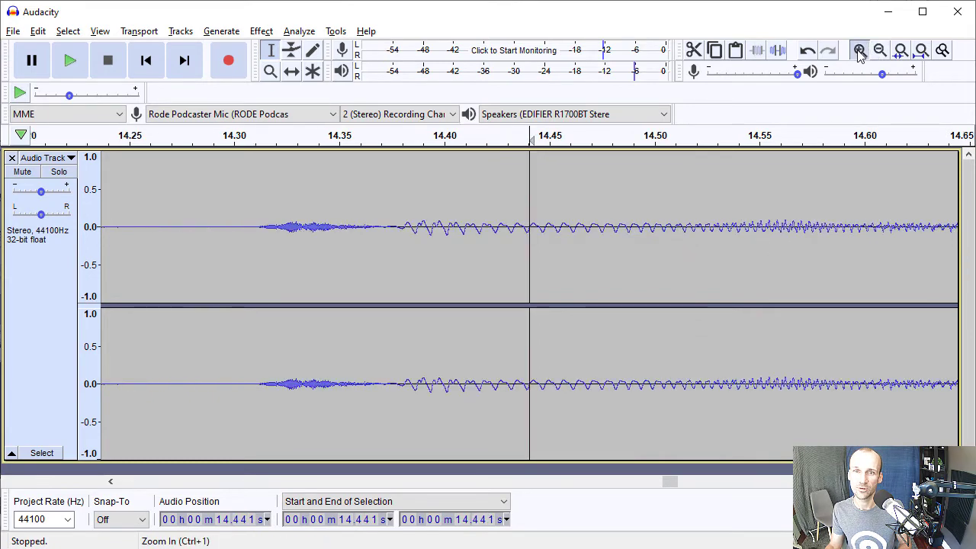
left_click(859, 51)
left_click(859, 51)
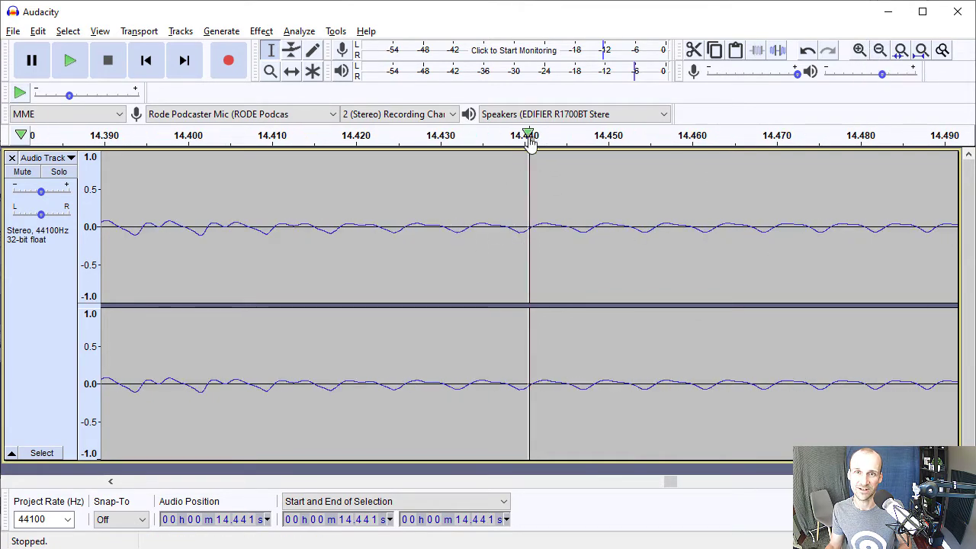
left_click(456, 228)
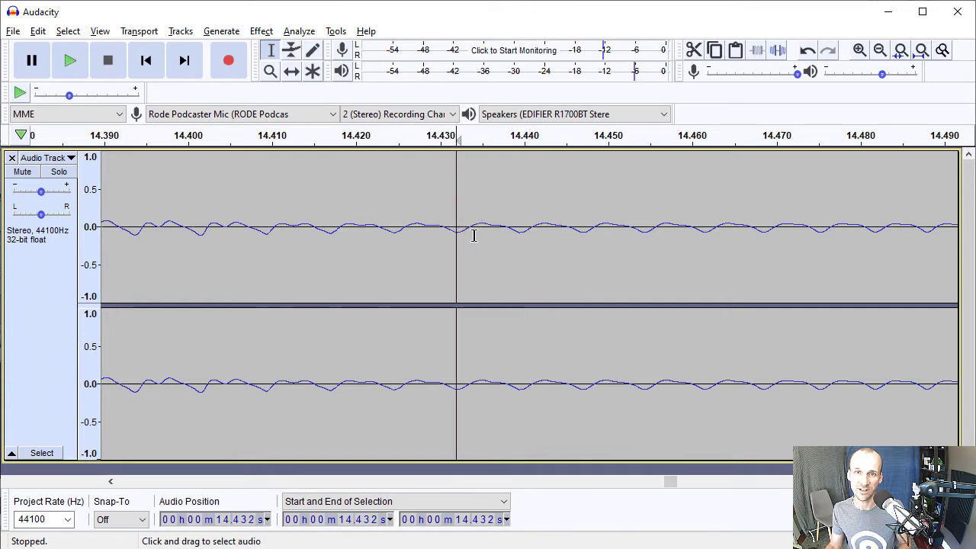
left_click(547, 226)
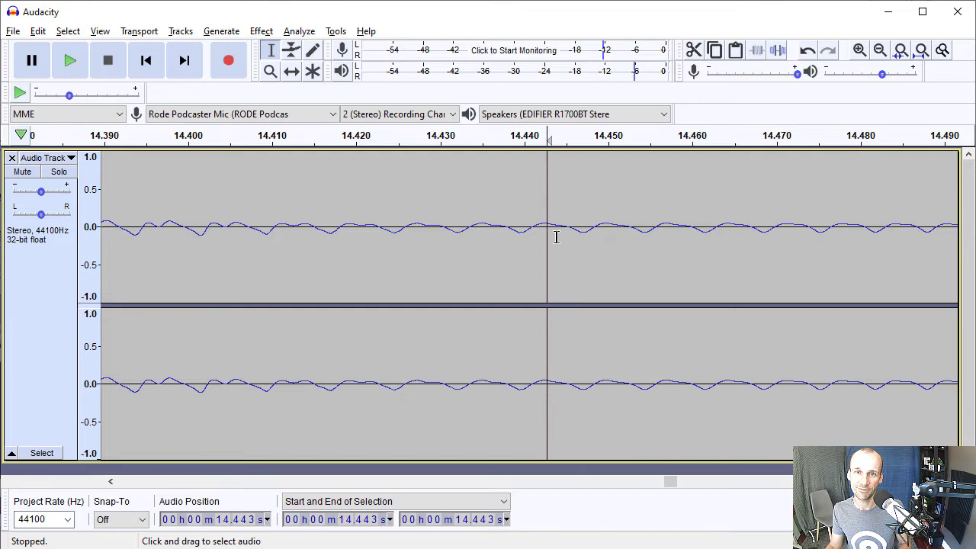
left_click(505, 227)
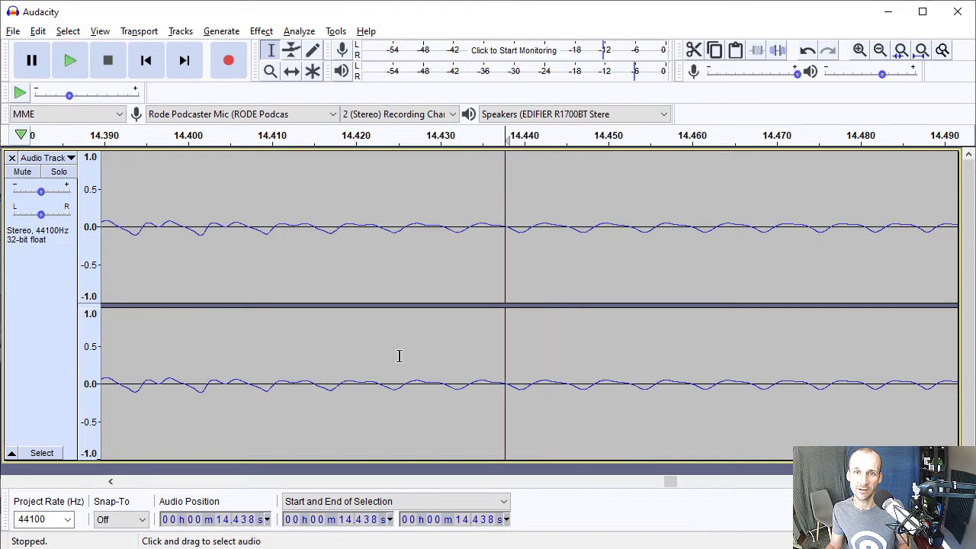
left_click(444, 225)
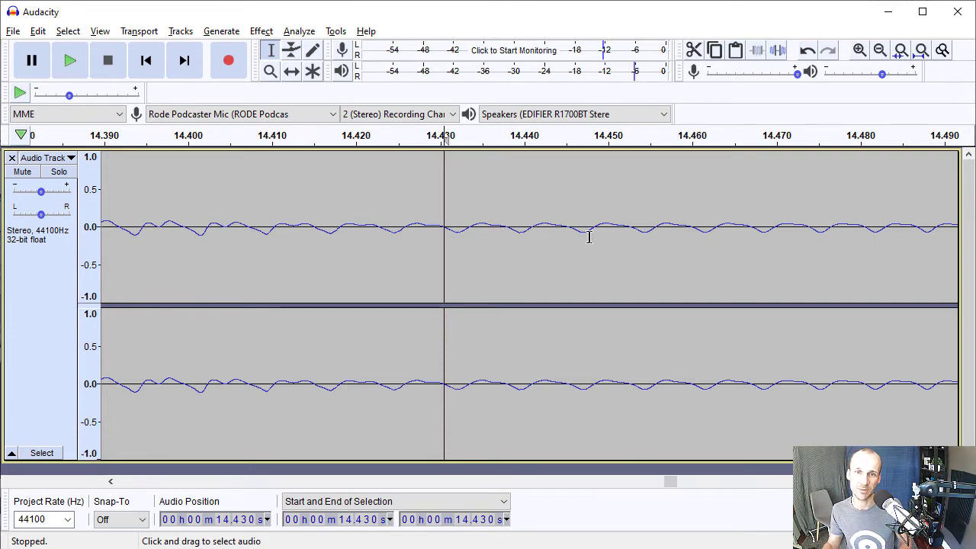
left_click(406, 225)
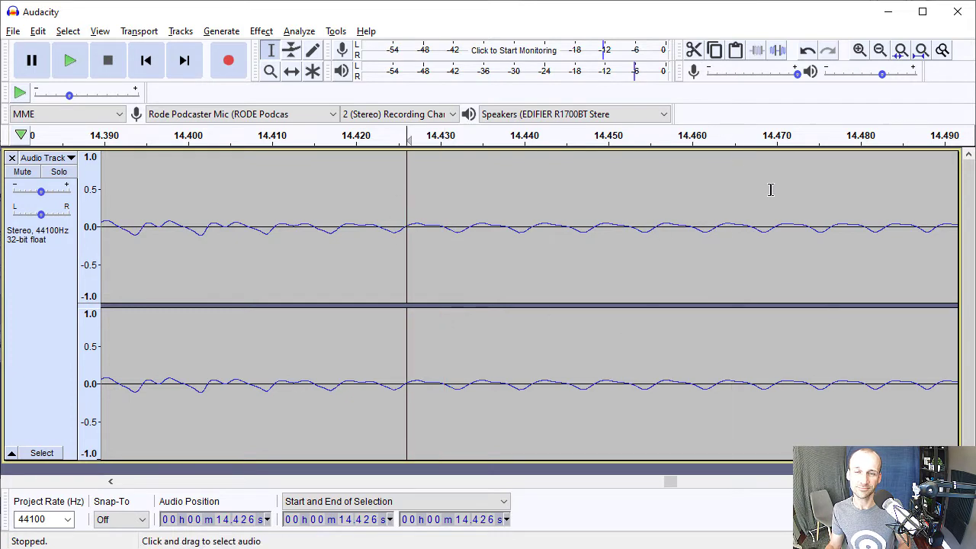
left_click(482, 228)
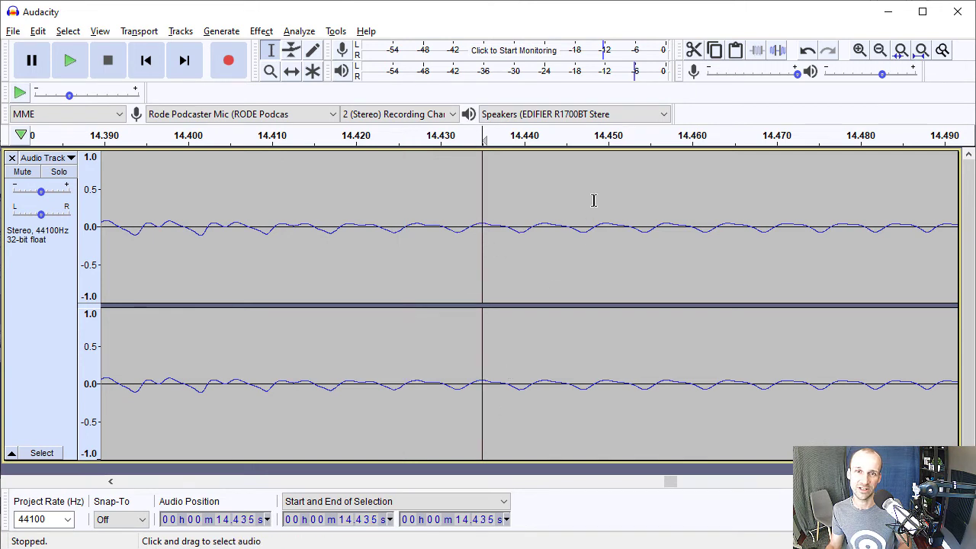
left_click(544, 227)
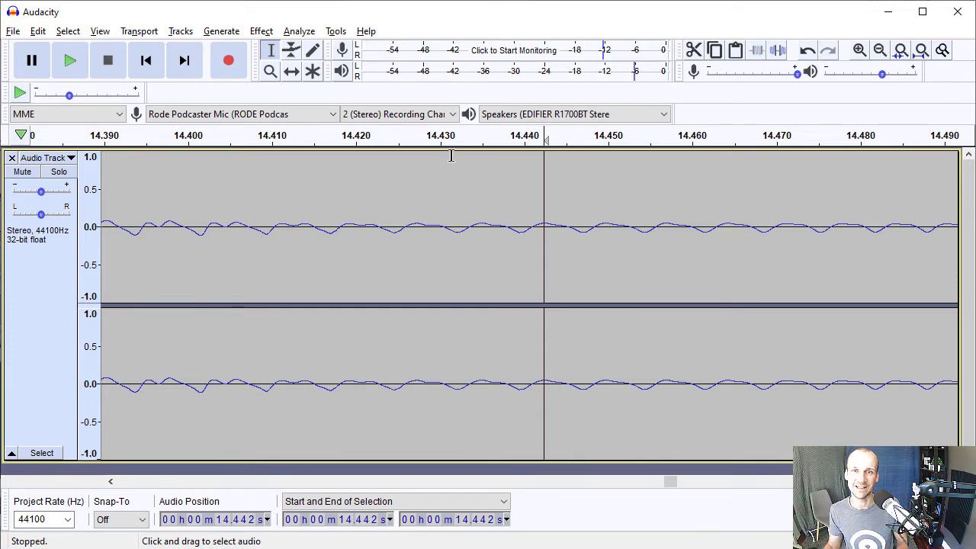
Snap the edit point to the nearest zero crossing at 14.441 s via Select > At Zero Crossings.
left_click(38, 32)
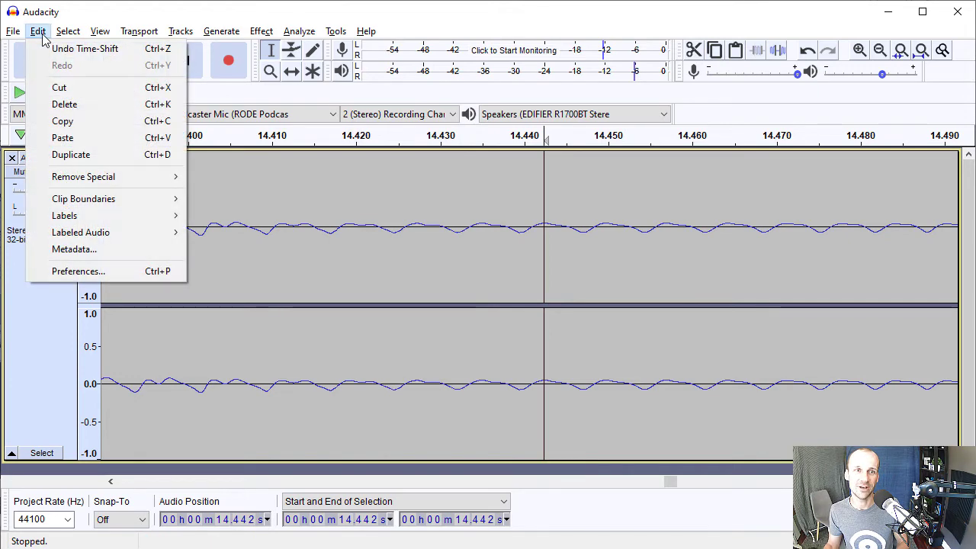
mouse_move(68, 31)
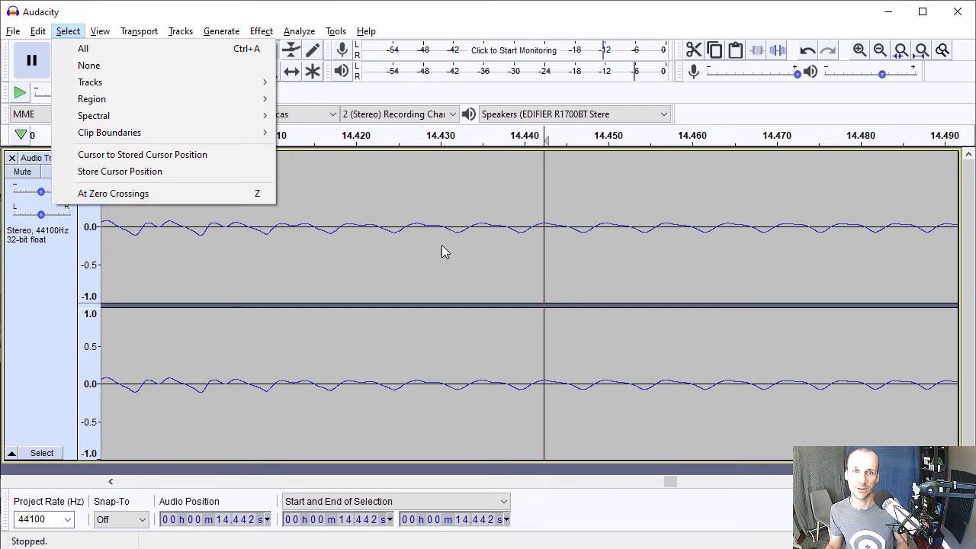
left_click(115, 193)
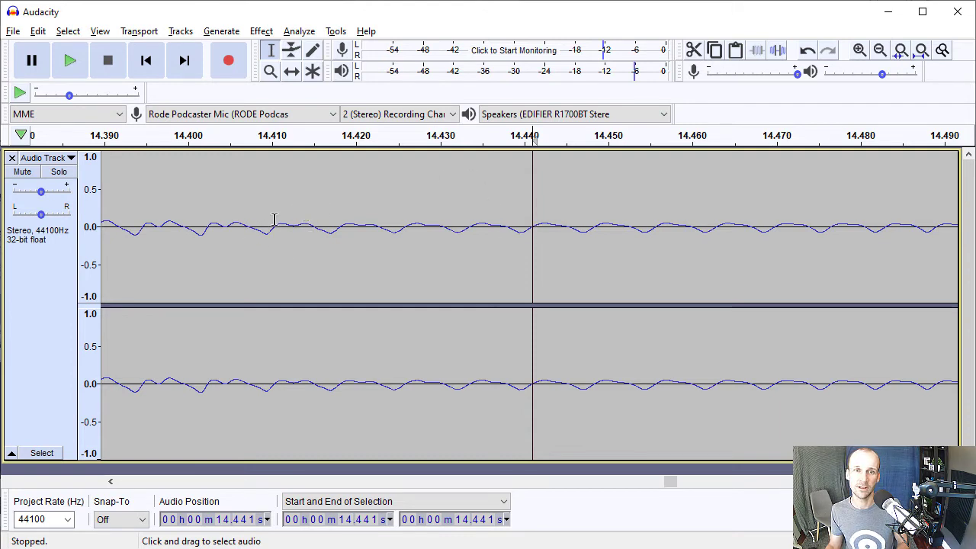
Select about 14.41–14.45 s and snap the edges to zero crossings (14.410–14.448 s).
left_click_drag(282, 219, 603, 236)
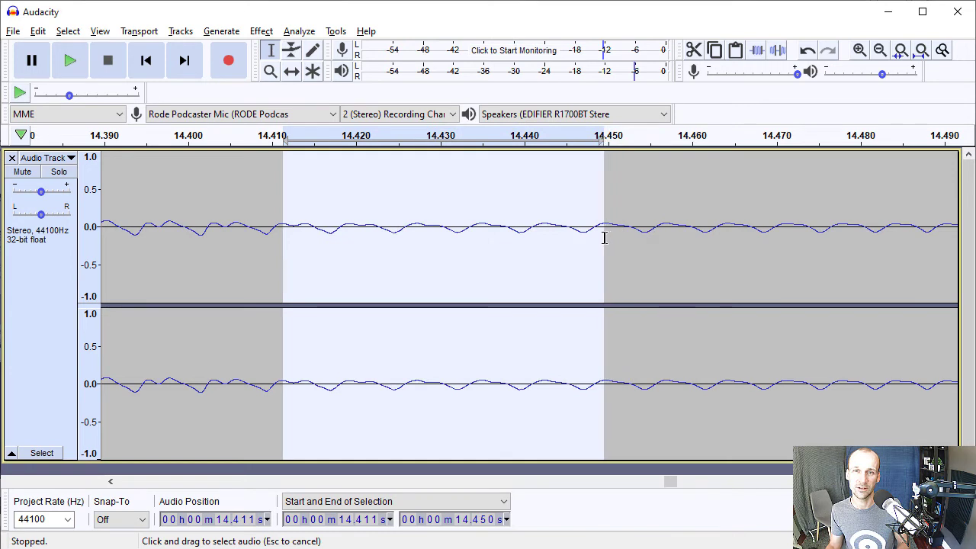
left_click(67, 31)
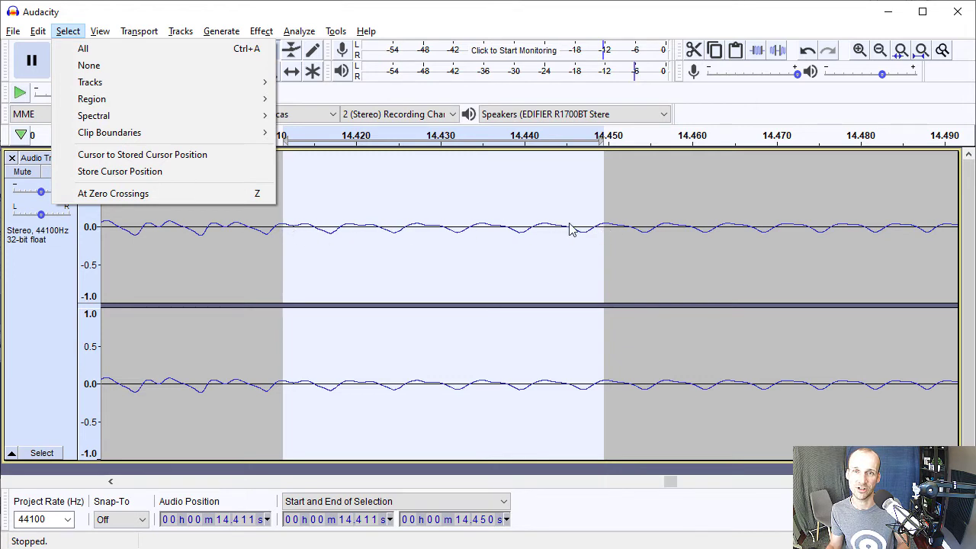
left_click(116, 194)
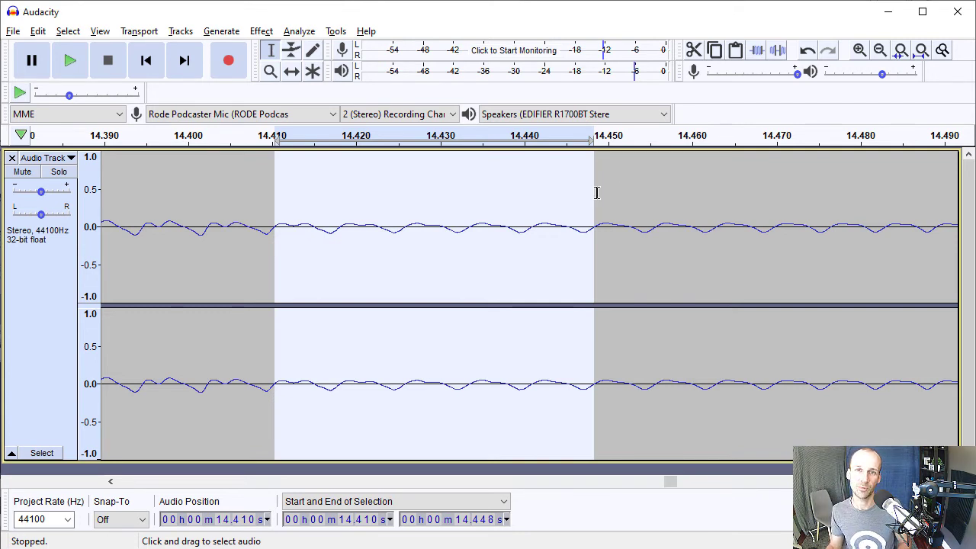
Clear the selection, leaving the edit point at 14.450 s.
left_click(38, 30)
mouse_move(68, 31)
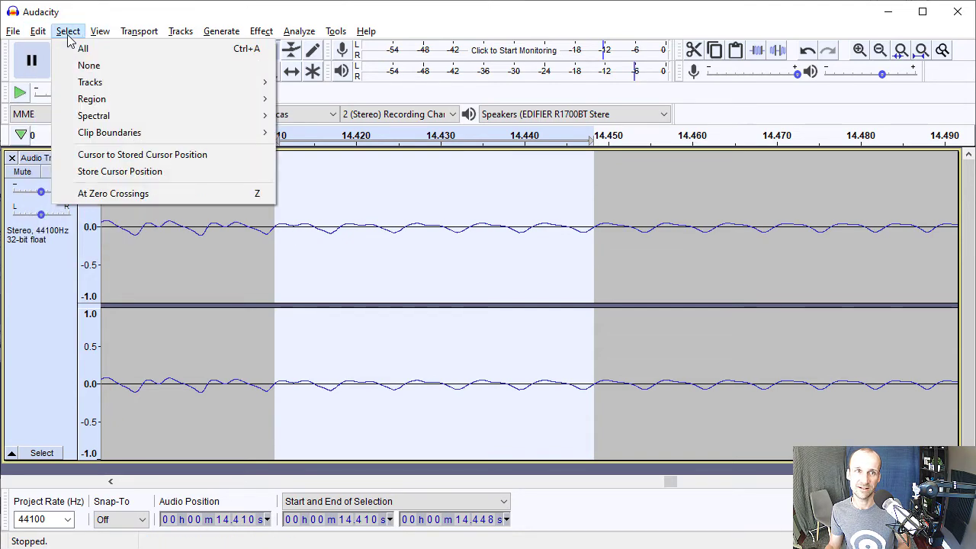
left_click(608, 212)
Select the quiet sound from 14.305 to 14.873 s with both edges snapped to zero crossings.
left_click(880, 50)
left_click(879, 51)
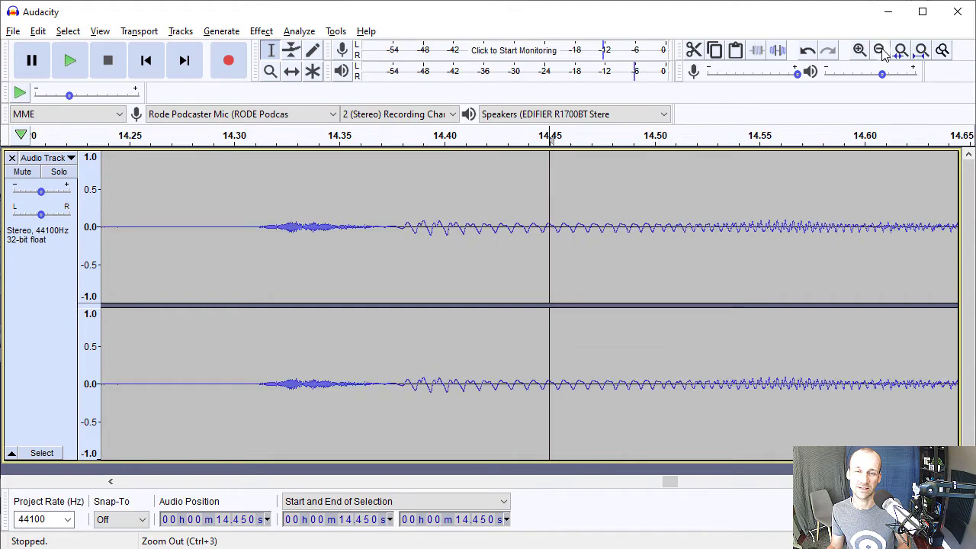
left_click(879, 51)
left_click(880, 51)
left_click_drag(189, 228, 438, 229)
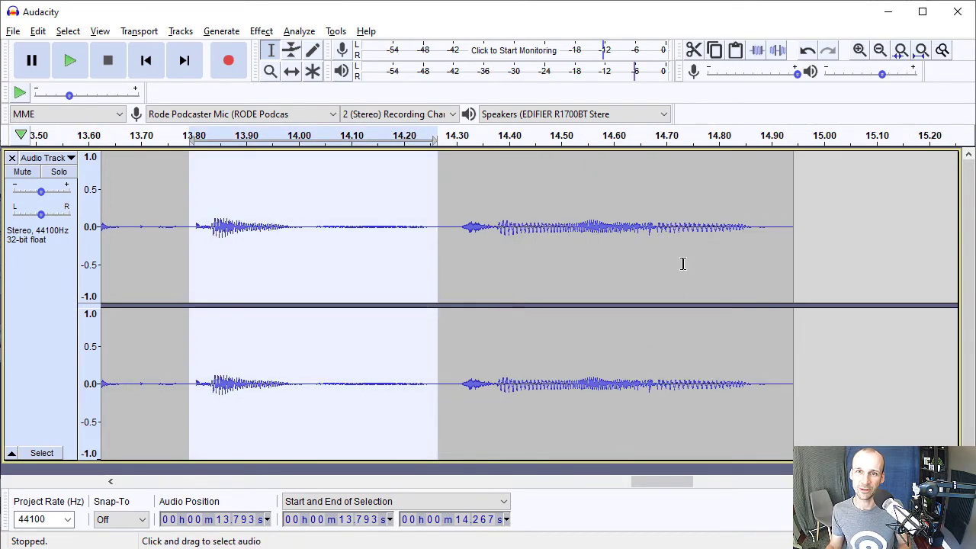
left_click_drag(697, 265, 448, 273)
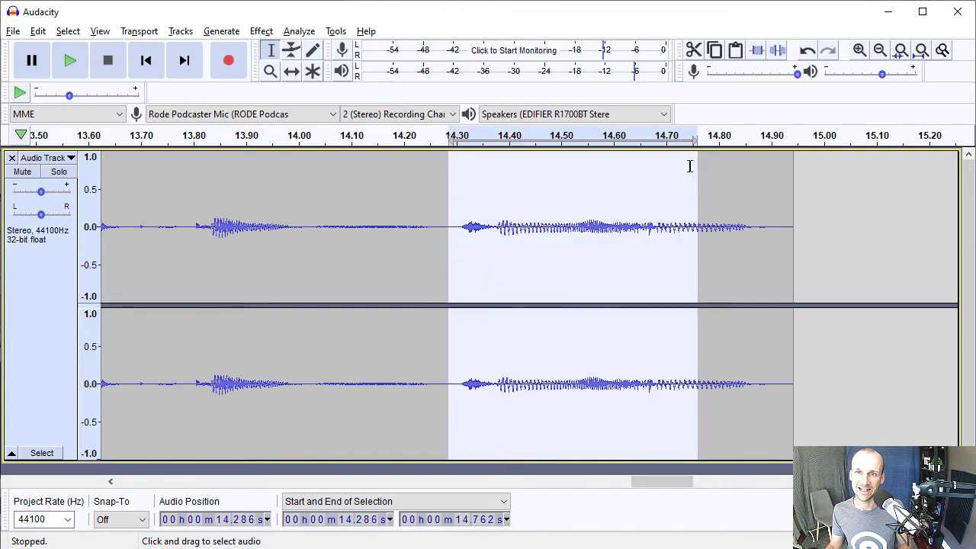
left_click_drag(686, 185, 753, 197)
left_click_drag(460, 188, 457, 189)
key("z")
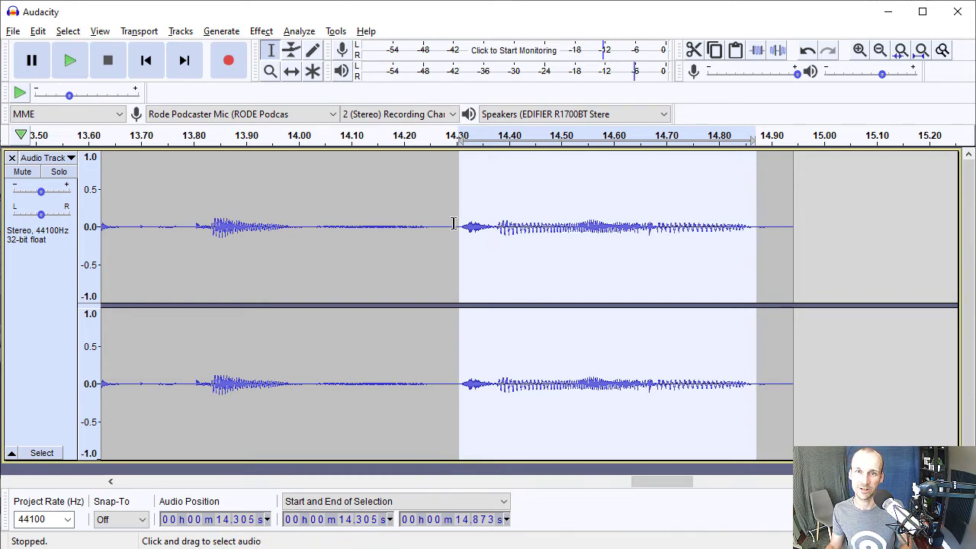
left_click(879, 50)
Zoom in on roughly 12.35–13.2 s around an edit point at 12.783 s.
left_click(880, 50)
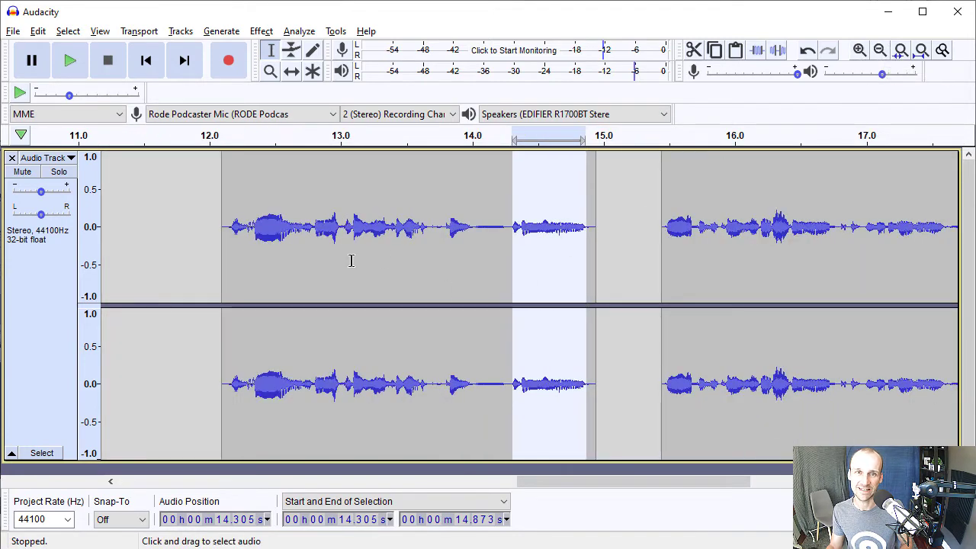
left_click(313, 219)
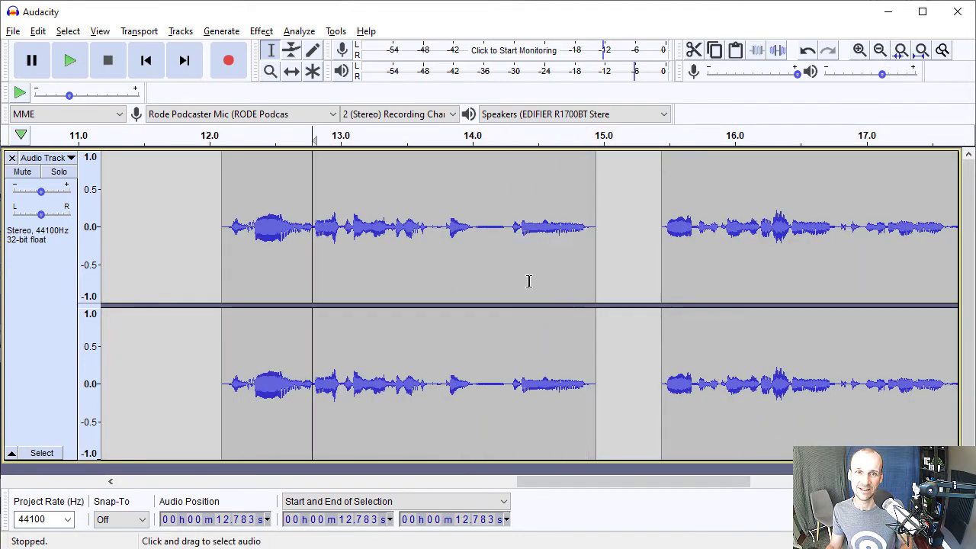
left_click(859, 50)
left_click(859, 50)
left_click(859, 50)
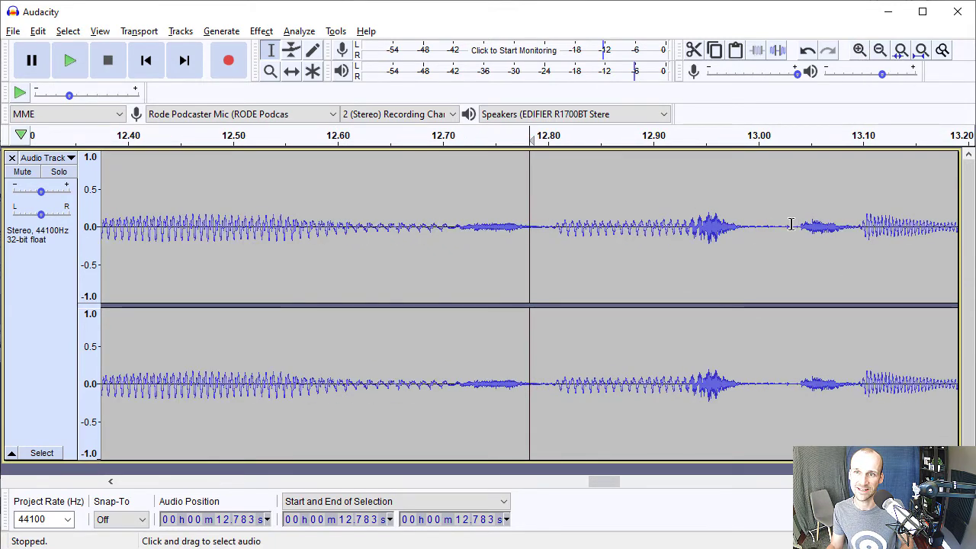
Move the edit point to 12.992 s, just before the short unwanted sound.
left_click_drag(792, 222, 322, 241)
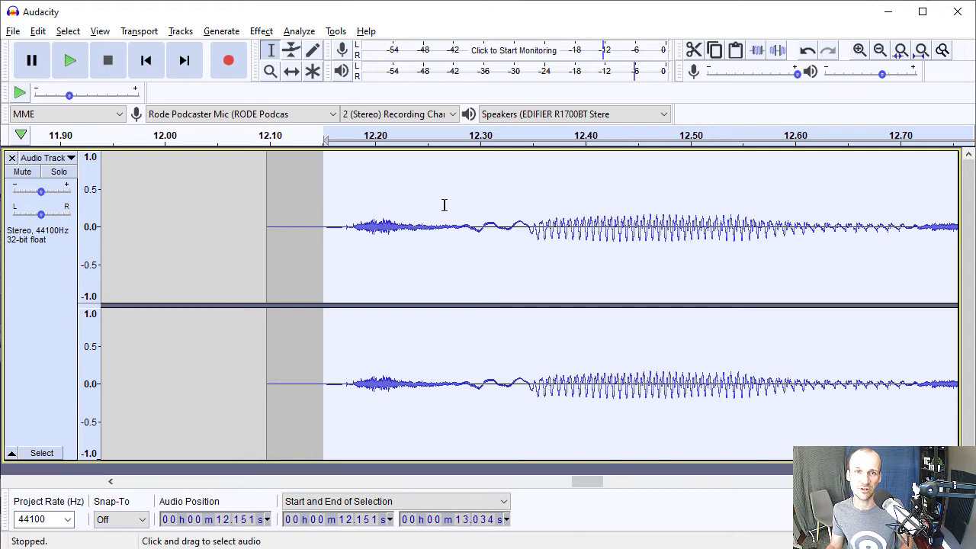
key("z")
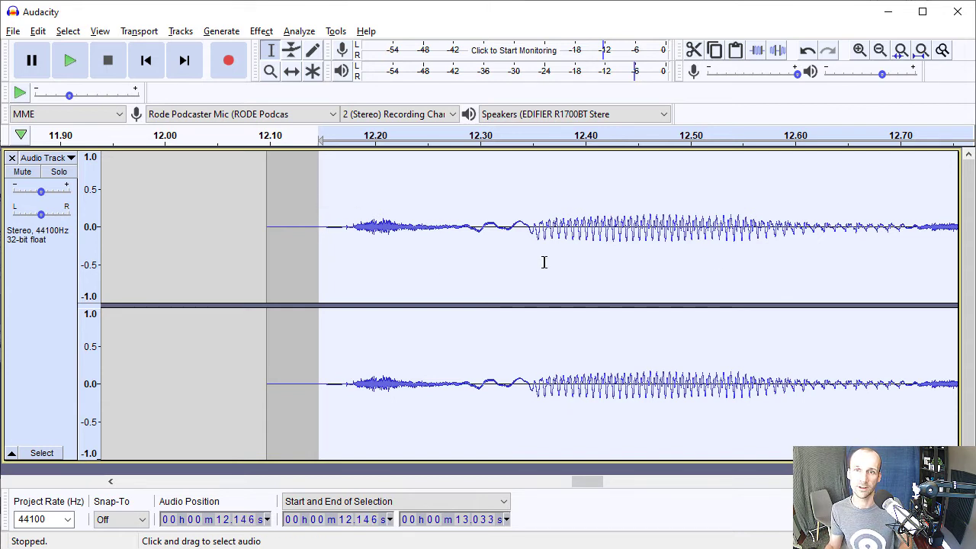
left_click(883, 229)
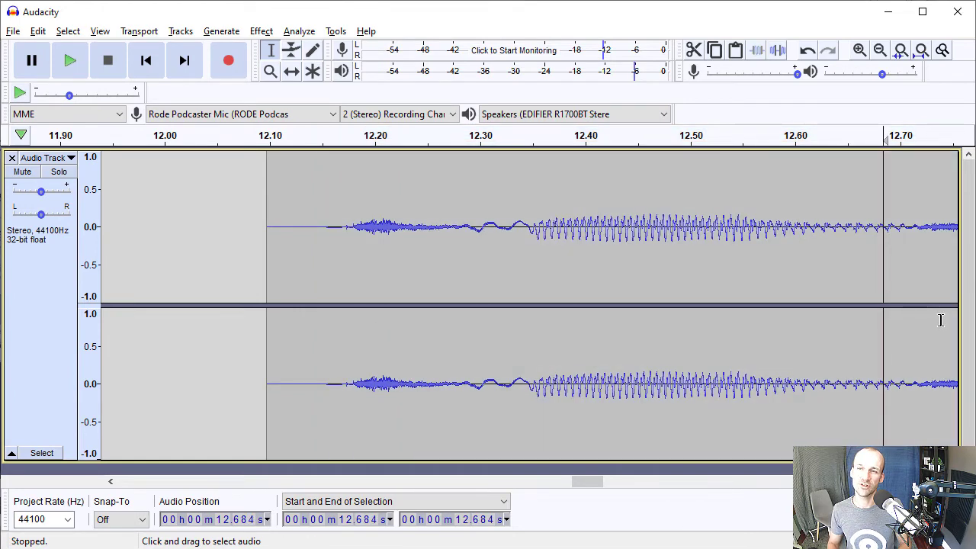
key("Right")
key("Right")
key("Right")
key("Right")
key("Right")
key("Right")
key("Right")
key("Right")
key("Right")
key("Right")
key("Right")
key("Right")
key("Right")
key("Right")
key("Right")
key("Right")
key("Right")
key("Right")
key("Right")
key("Right")
key("Right")
key("Right")
key("Right")
key("Right")
key("Right")
key("Right")
key("Right")
key("Right")
key("Right")
key("Right")
key("Right")
key("Right")
key("Right")
key("Right")
key("Right")
key("Right")
key("Right")
key("Right")
key("Right")
key("Right")
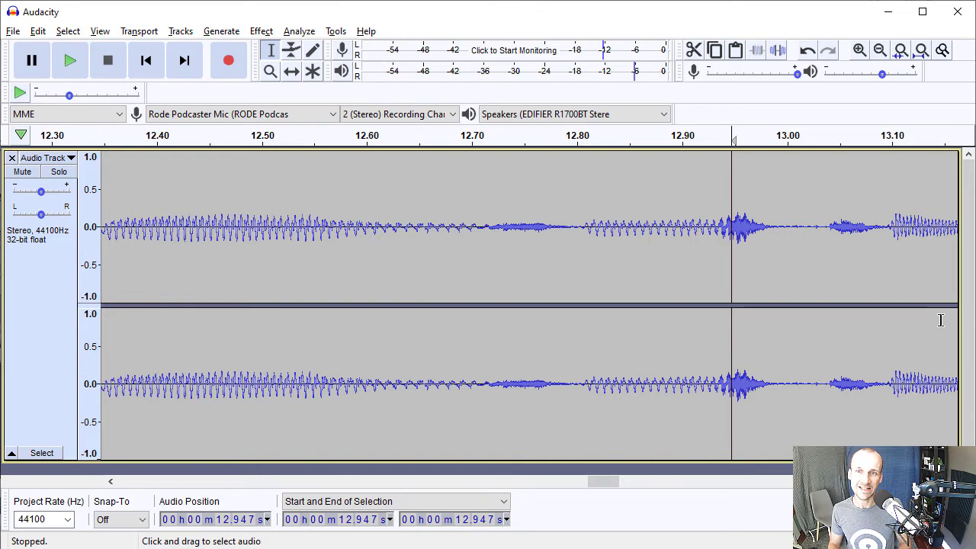
key("Right")
key("Right")
key("Right")
key("Right")
key("Right")
key("Right")
key("Right")
key("Right")
key("Right")
key("Right")
key("Right")
key("Right")
key("Right")
key("Right")
key("Right")
key("Right")
key("Right")
key("Right")
key("Right")
key("Right")
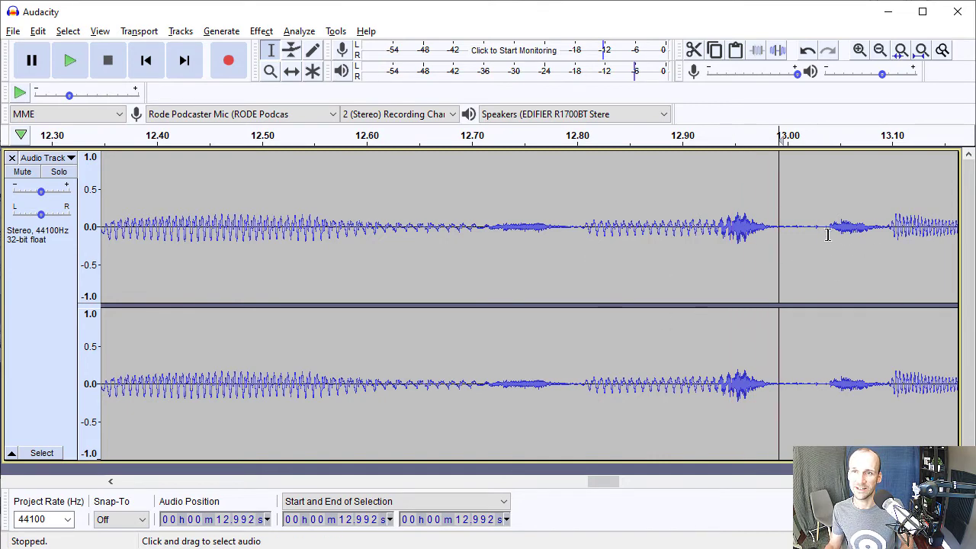
Select the short burst from 13.033 to 13.093 s and zoom in close on it.
left_click_drag(891, 229, 822, 241)
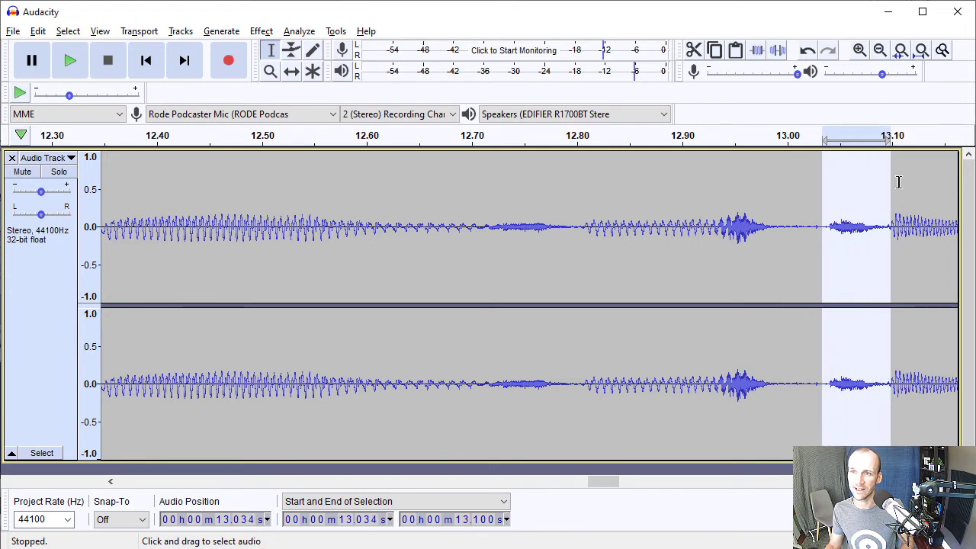
mouse_move(877, 180)
left_mouse_down()
mouse_move(872, 187)
mouse_move(885, 177)
mouse_move(874, 177)
left_mouse_up()
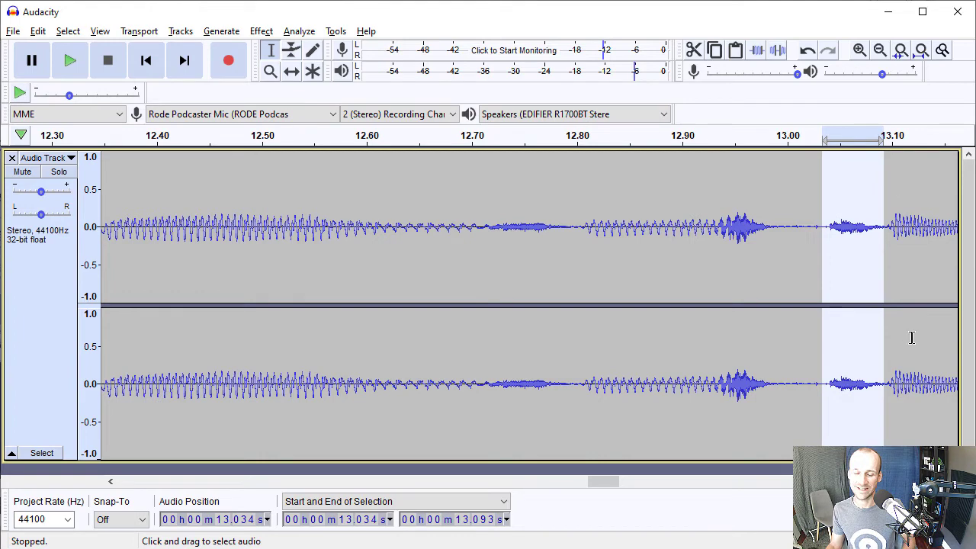
left_click(859, 50)
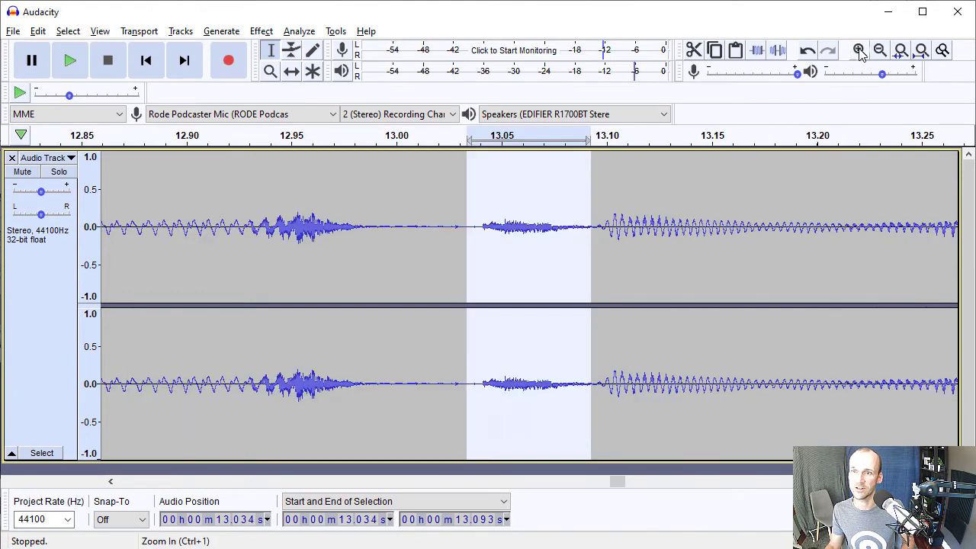
left_click(864, 64)
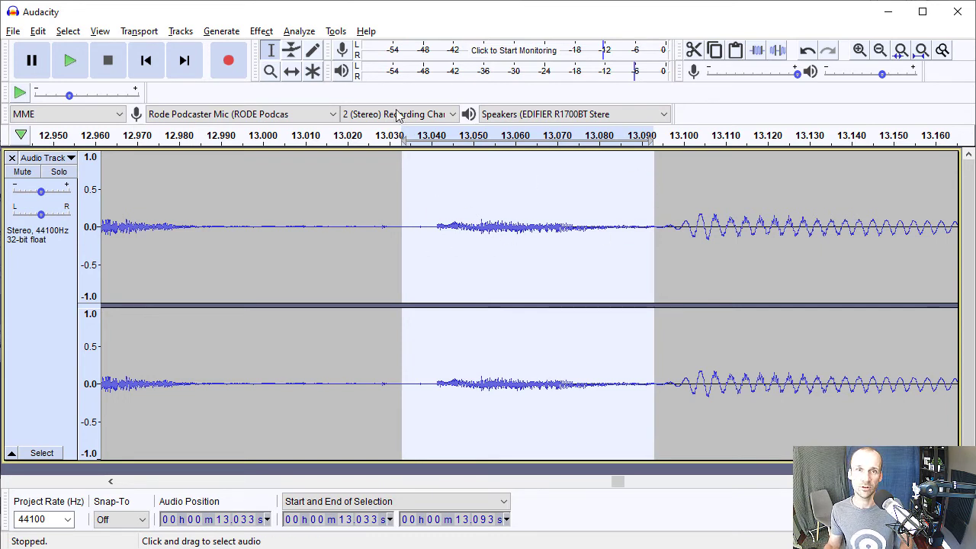
Split the clip at 13.033 and 13.093 s, then delete the unwanted sound between those points.
left_click(68, 32)
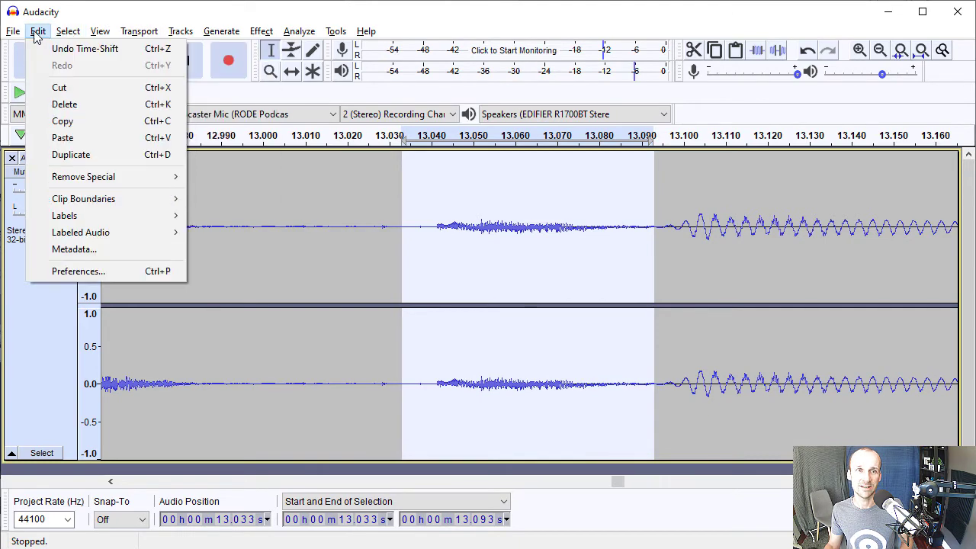
mouse_move(125, 200)
left_click(254, 200)
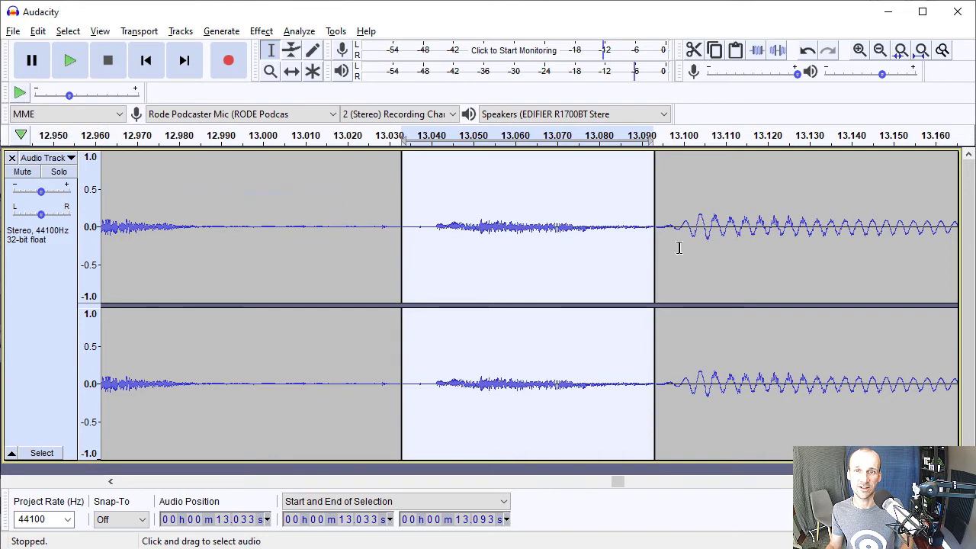
key("Delete")
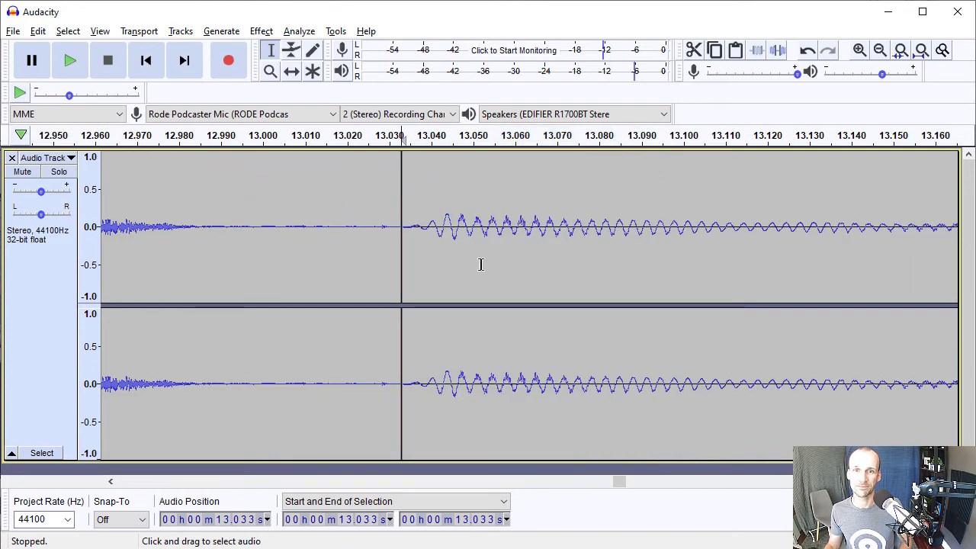